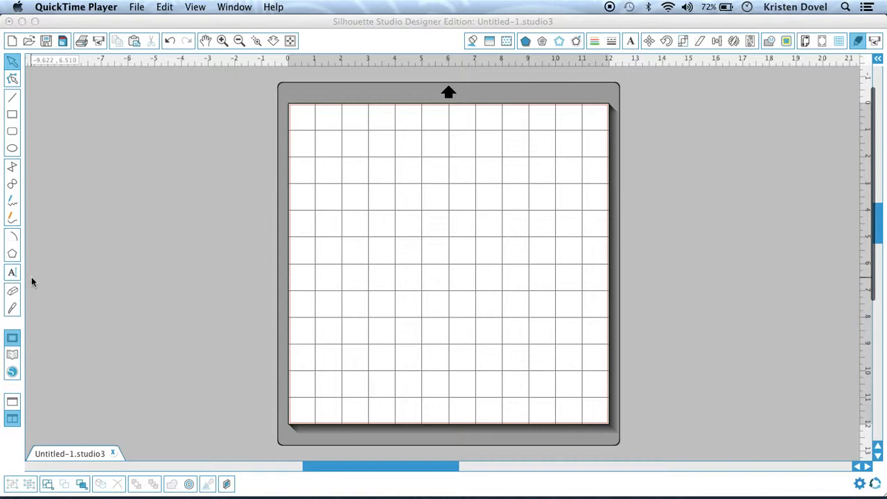
Open the design library.
left_click(13, 357)
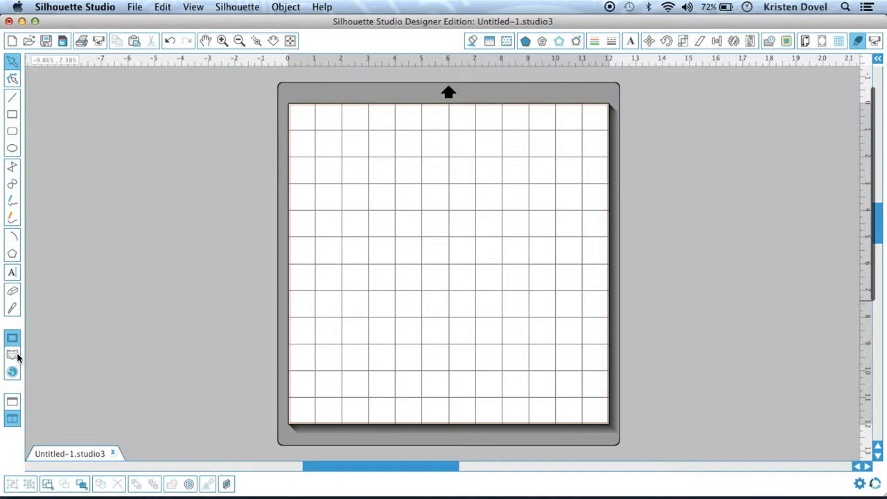
left_click(17, 357)
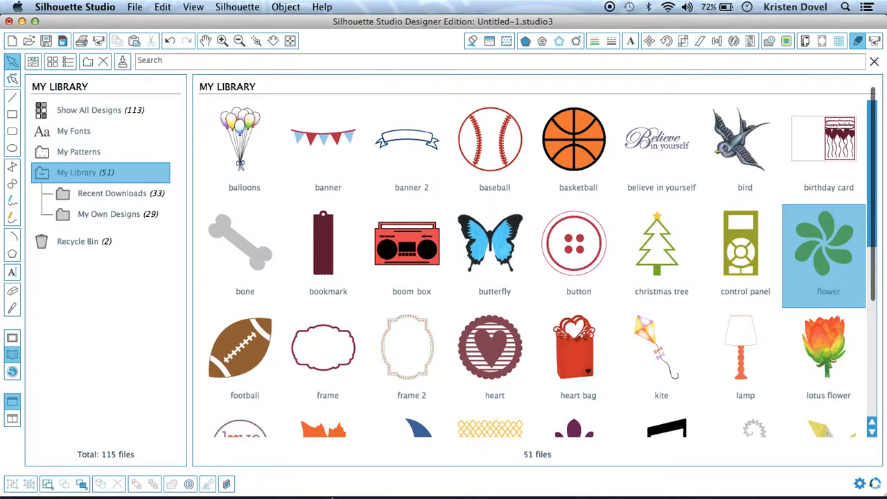
Switch to the Safari web browser.
mouse_move(270, 479)
left_click(198, 473)
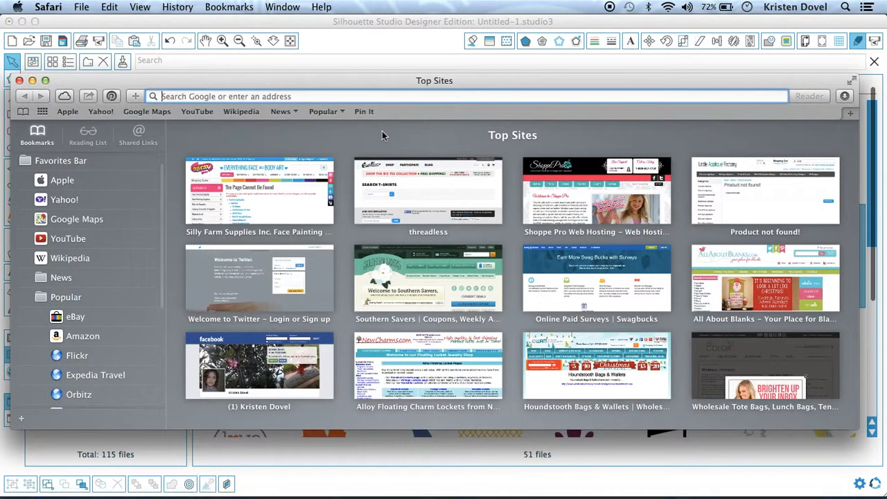
left_click(248, 485)
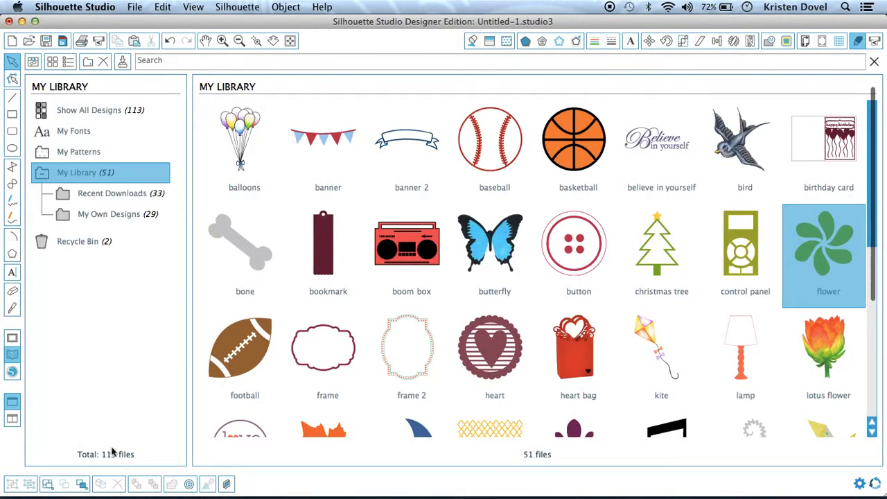
mouse_move(121, 485)
left_click(199, 480)
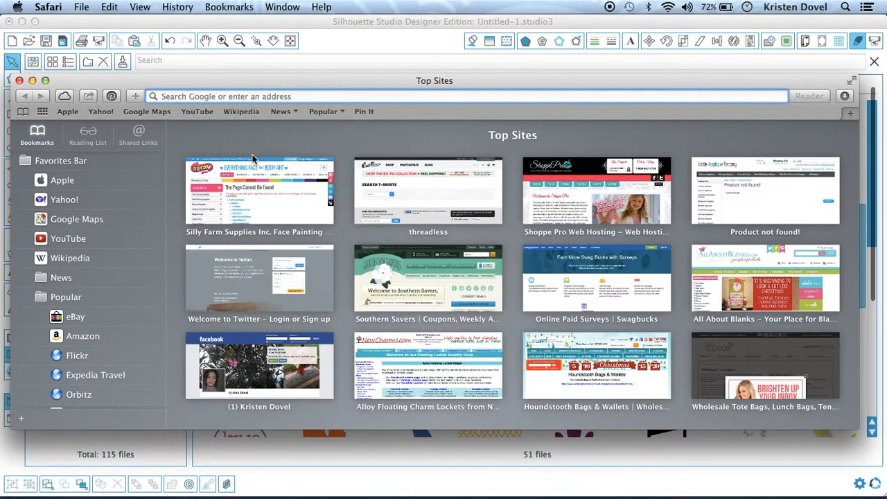
Go to Google and search for "black and white frame".
type("google.com")
key("Return")
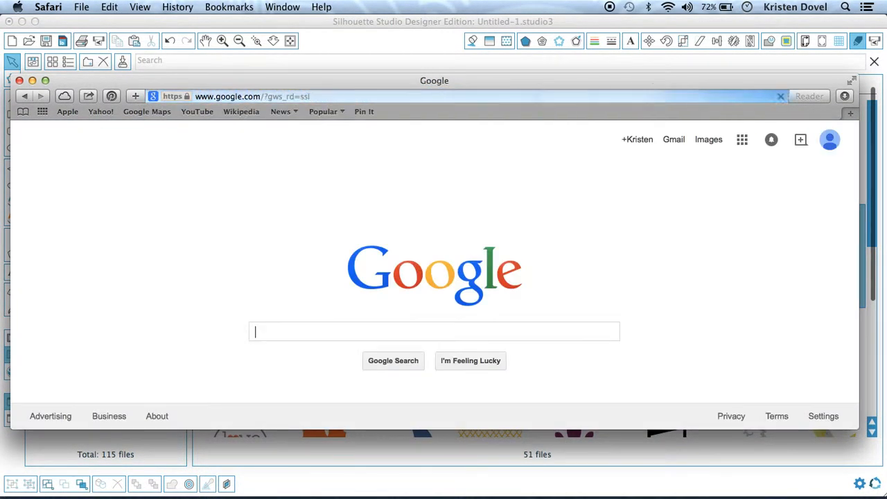
type("black")
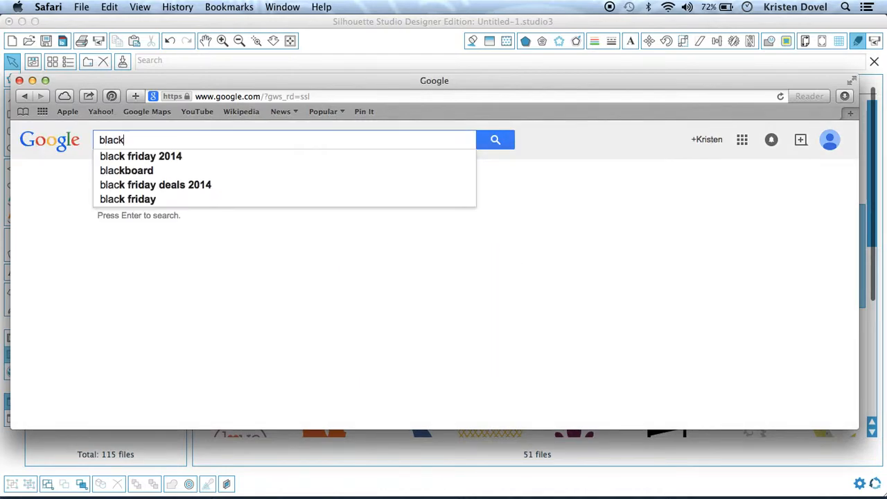
type(" and white frame")
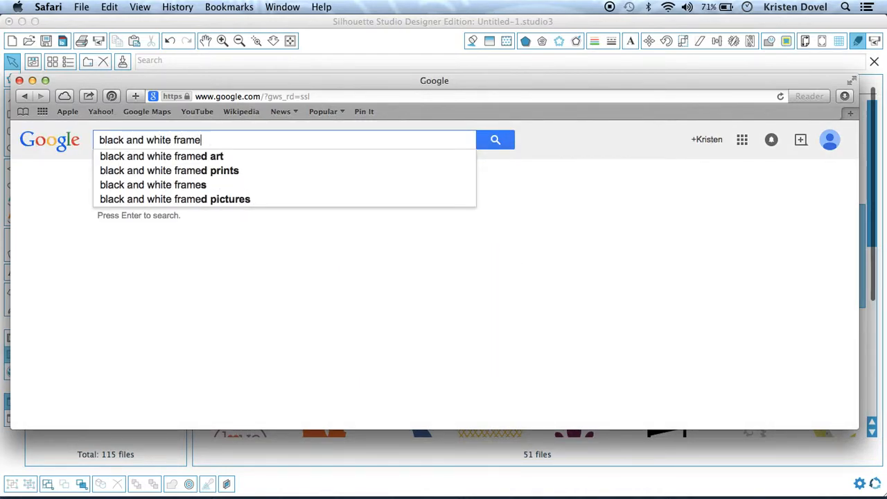
key("Return")
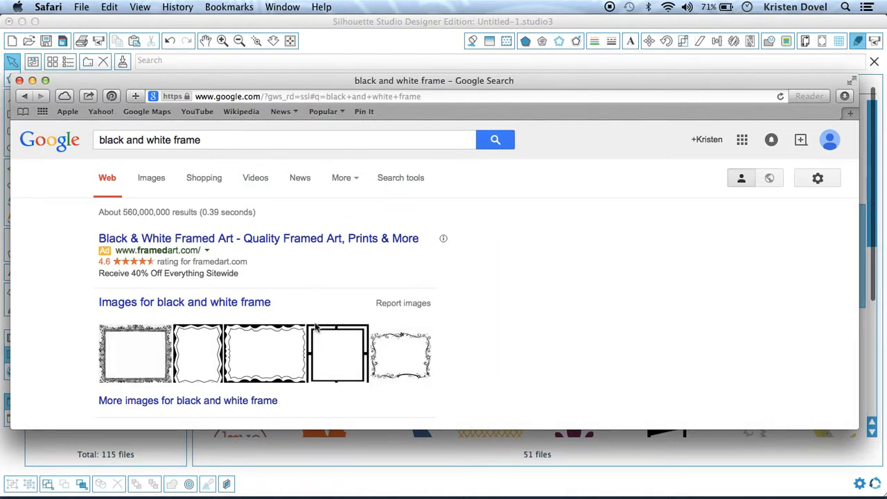
Switch to image results and browse the black and white frame pictures.
scroll(301, 283, "down", 2)
left_click(224, 255)
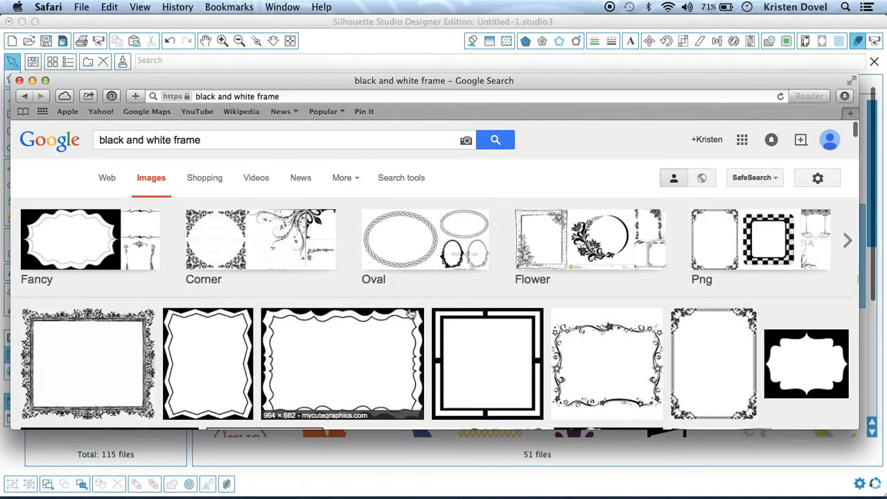
scroll(412, 315, "down", 5)
scroll(411, 314, "down", 10)
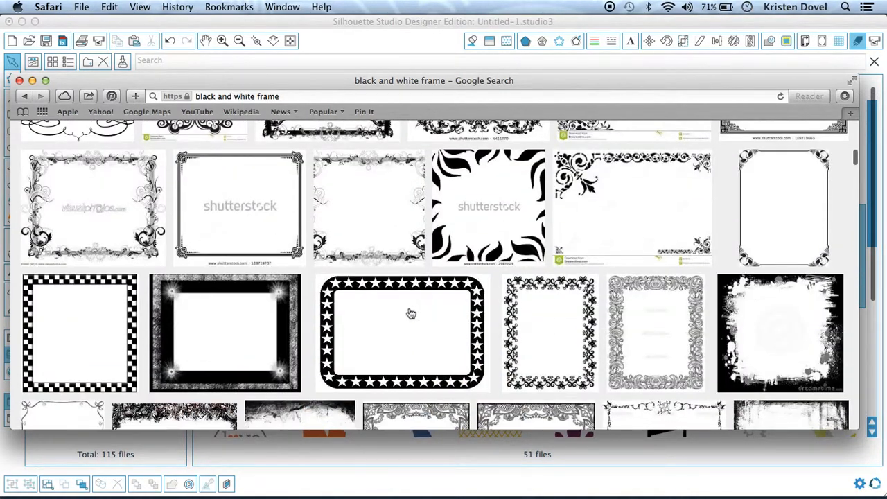
mouse_move(411, 314)
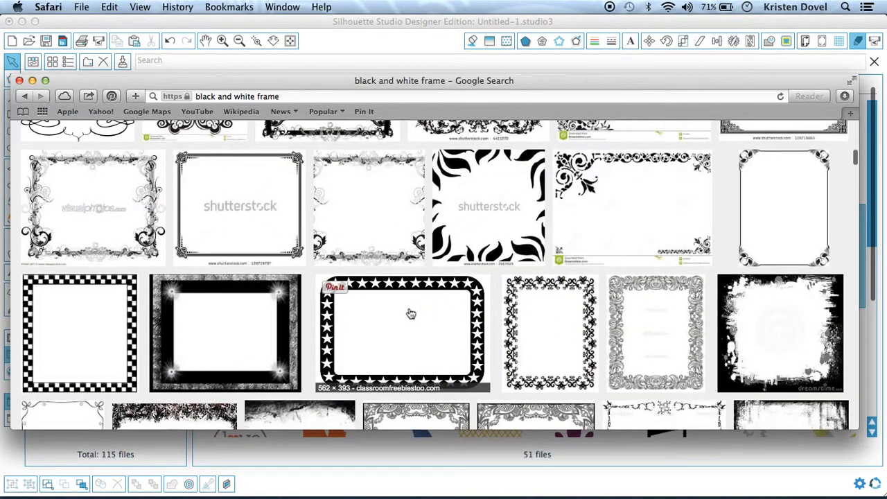
scroll(411, 314, "down", 12)
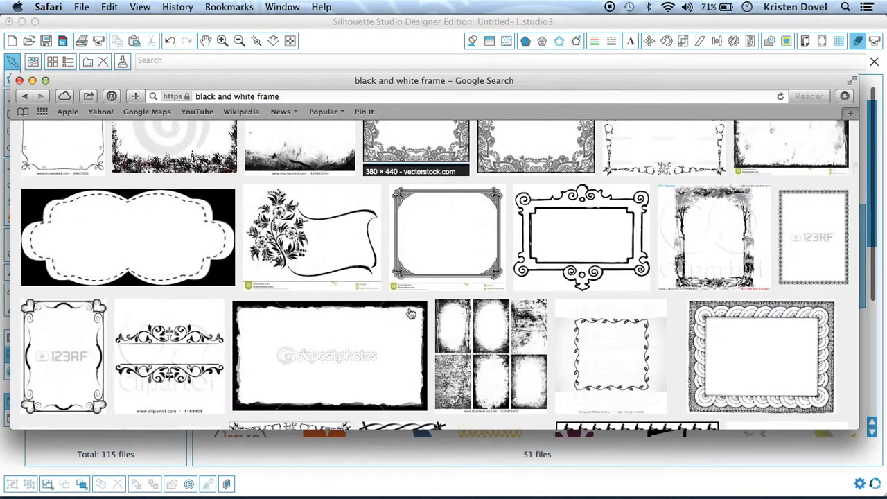
scroll(411, 314, "down", 8)
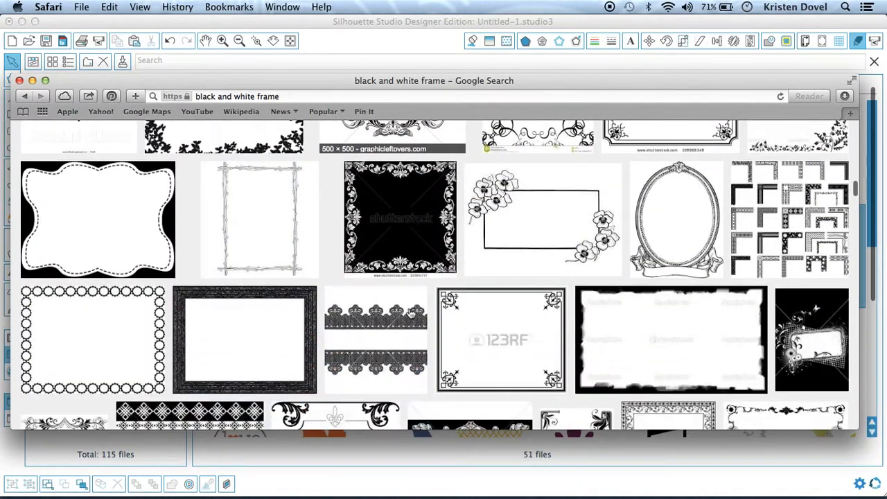
scroll(411, 314, "down", 10)
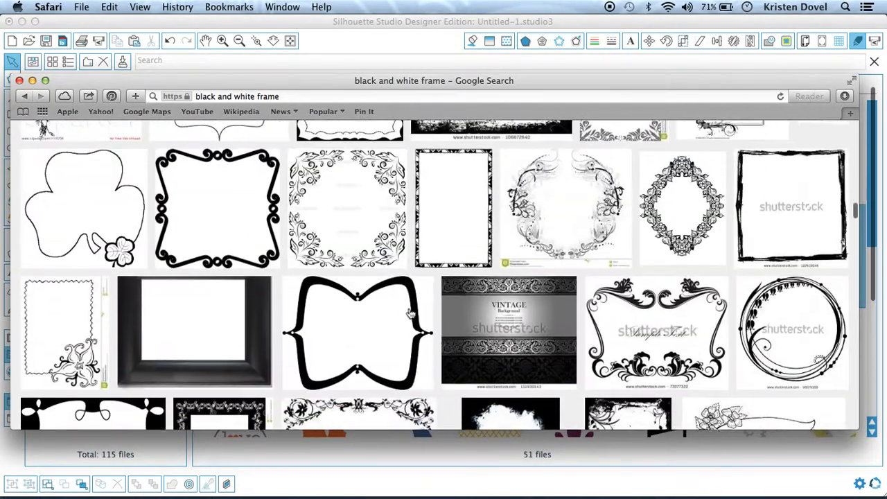
scroll(411, 314, "down", 1)
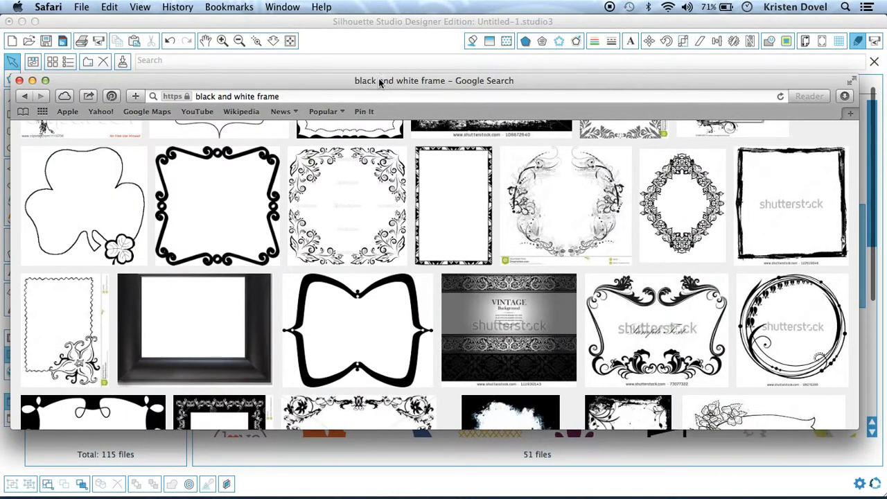
Save the bracket-shaped frame image to the desktop by dragging it out of the browser.
left_click(390, 26)
left_click_drag(391, 26, 219, 35)
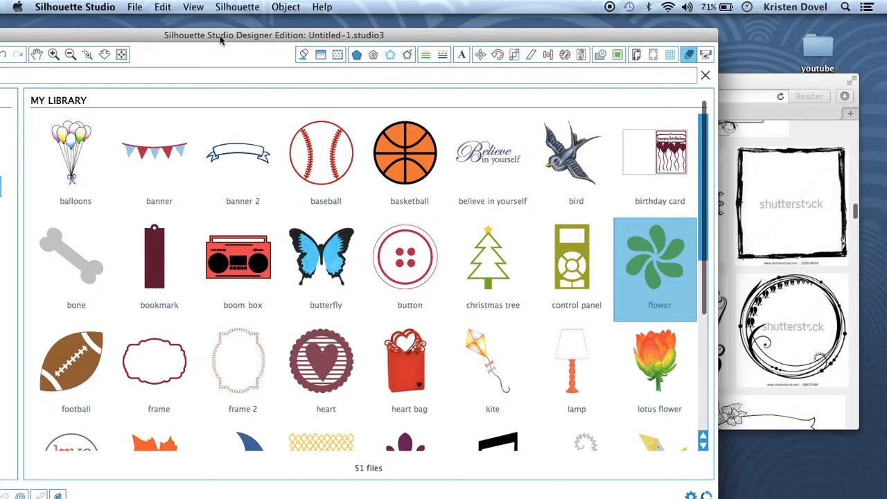
left_click_drag(732, 77, 524, 76)
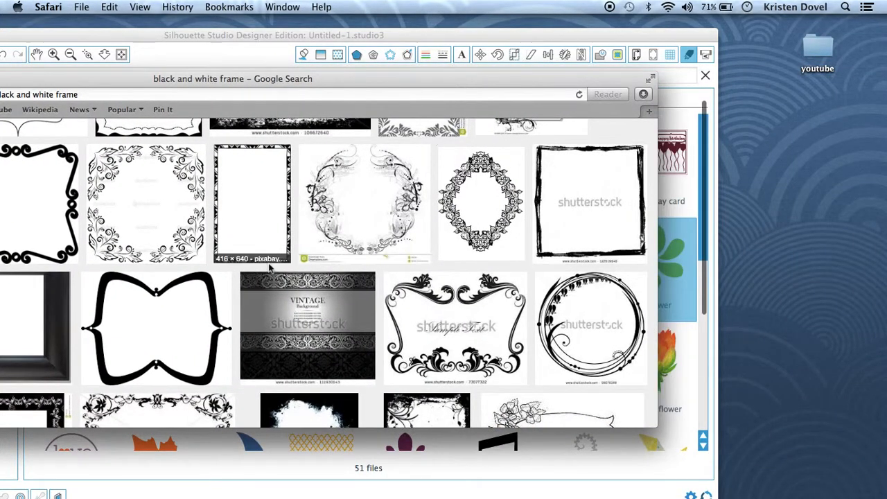
left_click_drag(224, 307, 846, 290)
left_click(478, 37)
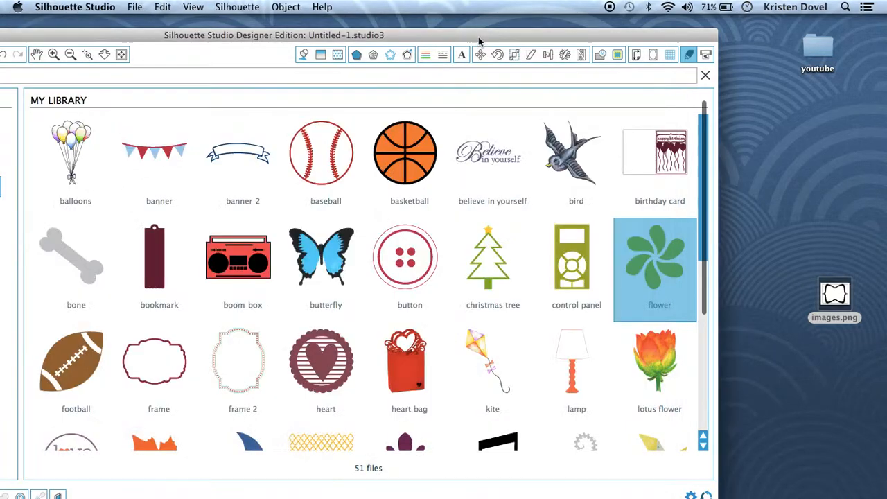
left_click_drag(266, 35, 438, 24)
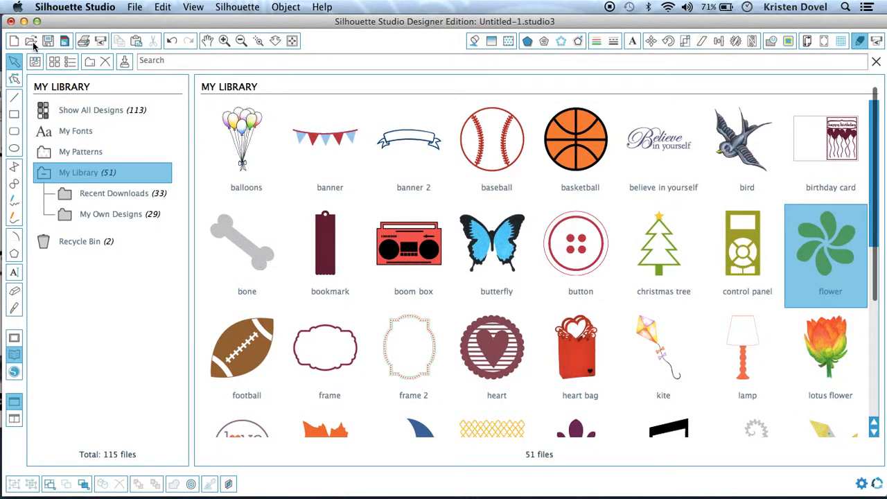
Open images.png from the desktop in Silhouette Studio.
left_click(31, 40)
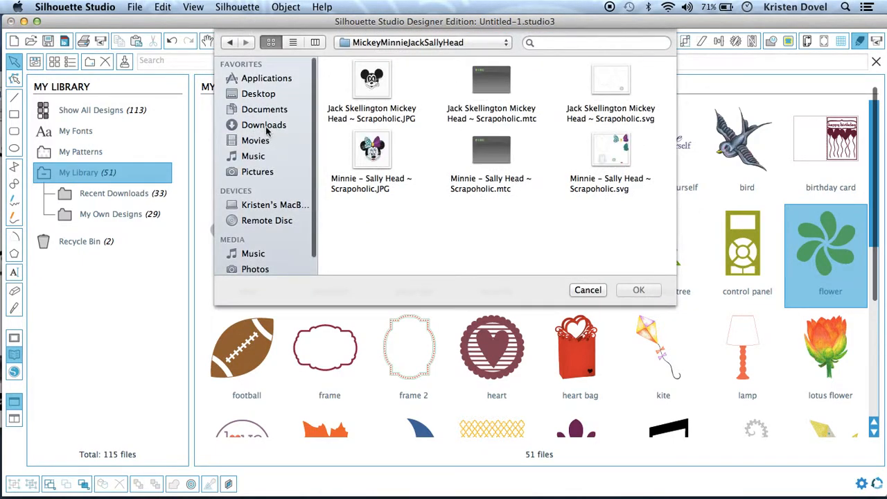
left_click(264, 95)
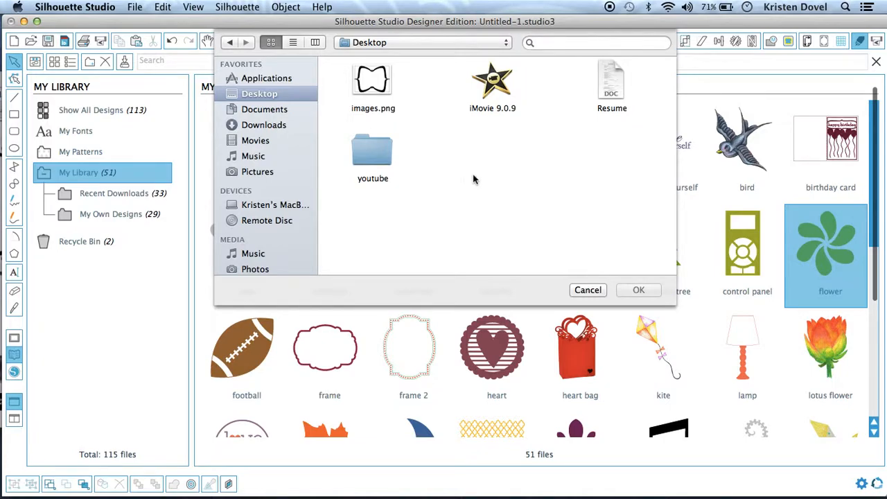
double_click(374, 86)
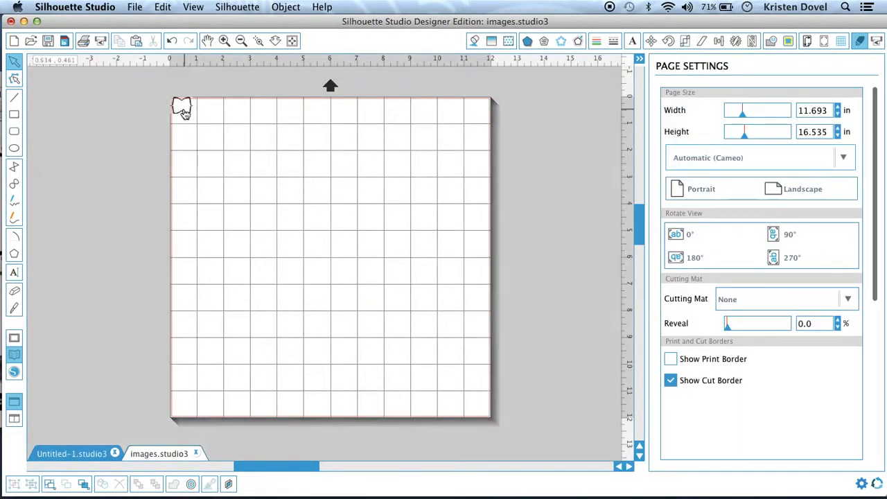
left_click_drag(187, 116, 420, 332)
left_click(446, 195)
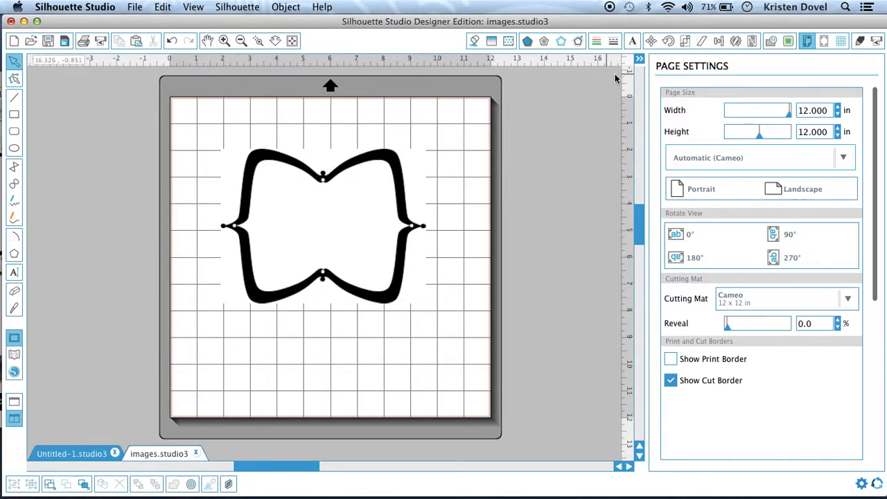
Open the Trace panel and select a trace area around the frame image.
left_click(788, 43)
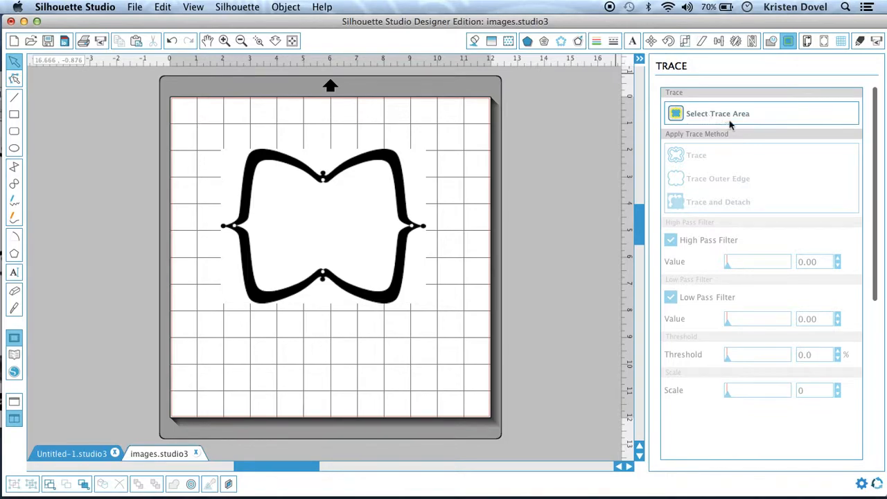
left_click(704, 118)
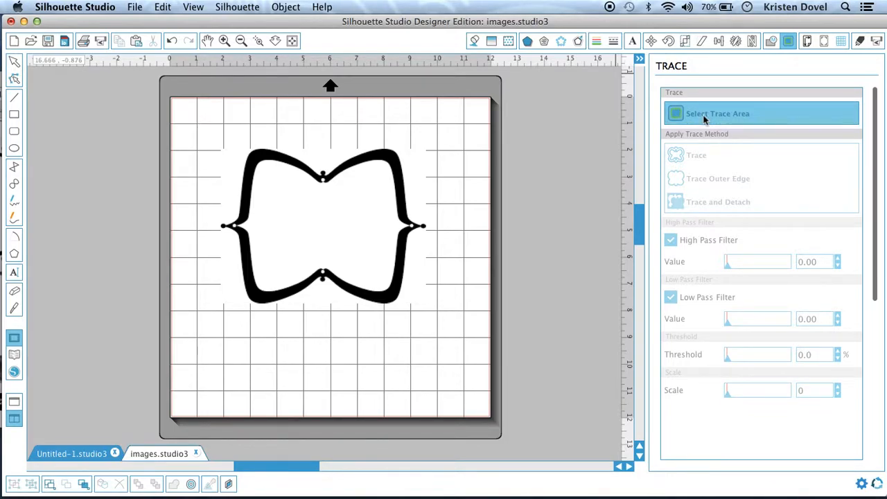
mouse_move(201, 120)
left_mouse_down()
mouse_move(422, 367)
mouse_move(446, 360)
left_mouse_up()
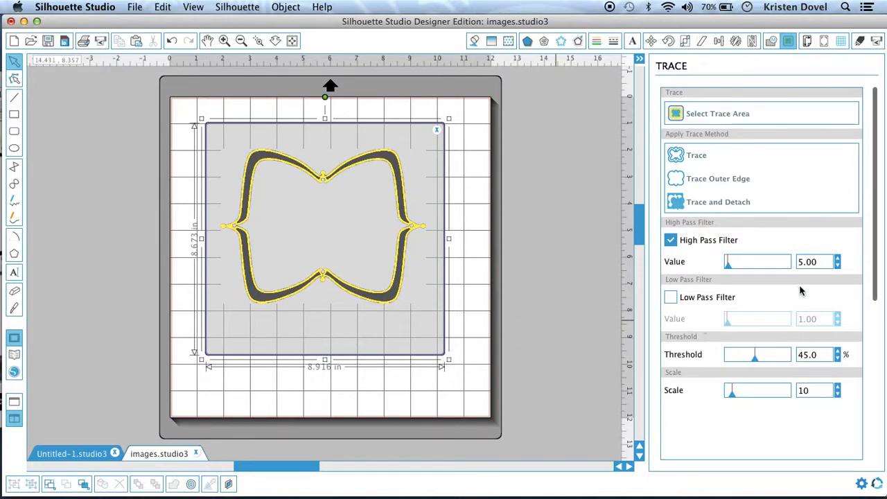
Trace the frame with High Pass Filter turned off and the threshold at 100%.
left_click(734, 242)
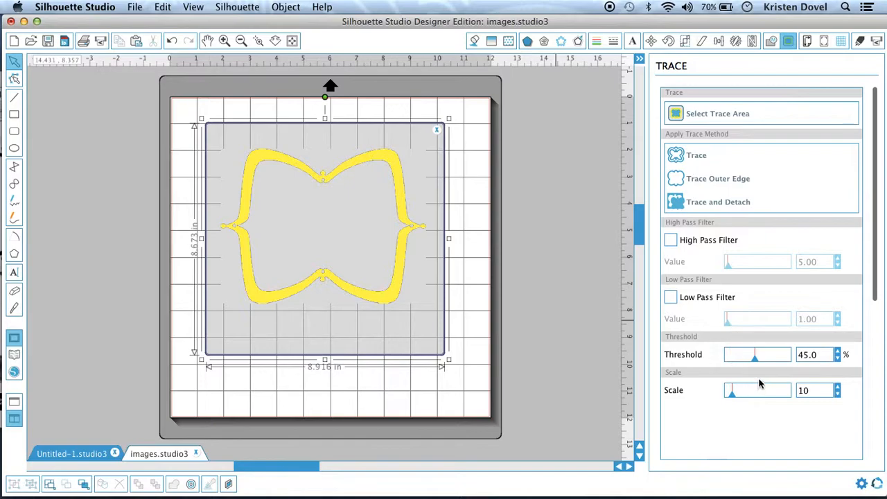
left_click_drag(755, 358, 804, 363)
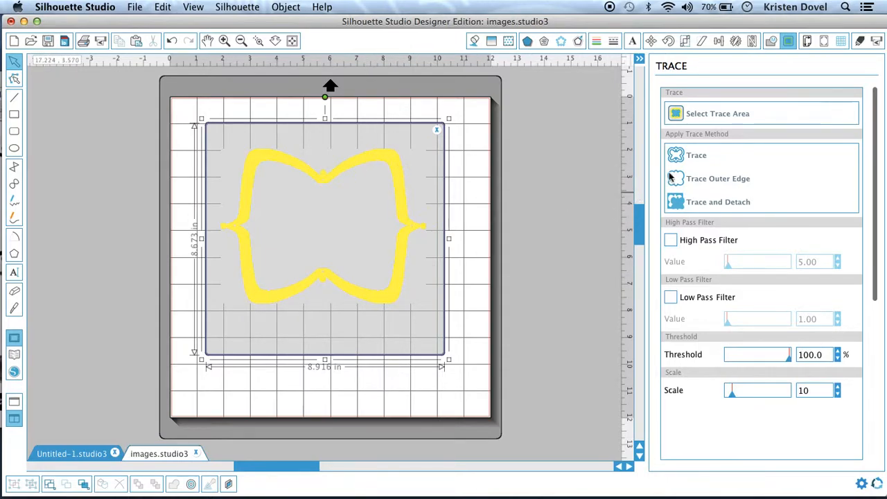
left_click(683, 156)
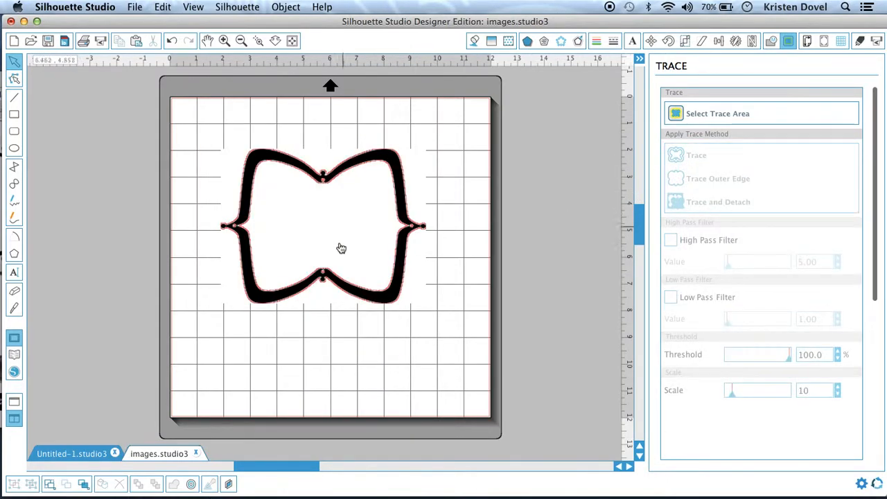
Move the original frame image off the traced outline and delete it.
mouse_move(398, 254)
left_mouse_down()
mouse_move(453, 317)
mouse_move(591, 414)
left_mouse_up()
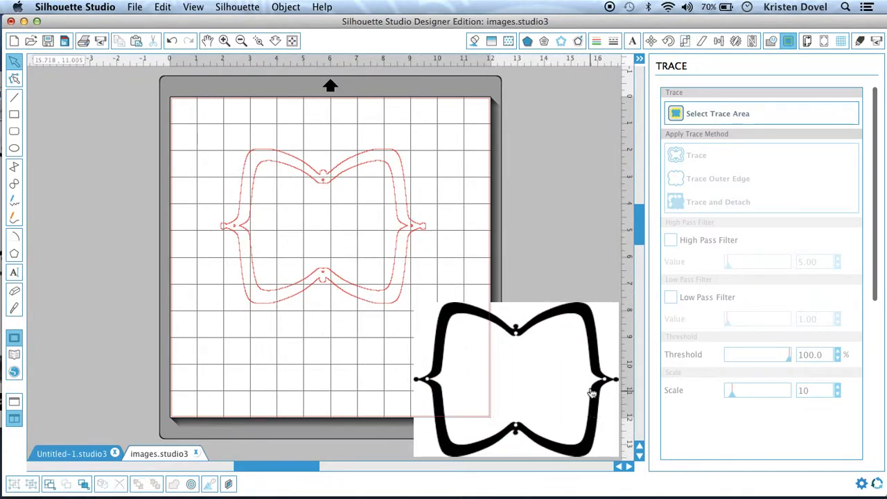
left_click(551, 316)
key("Delete")
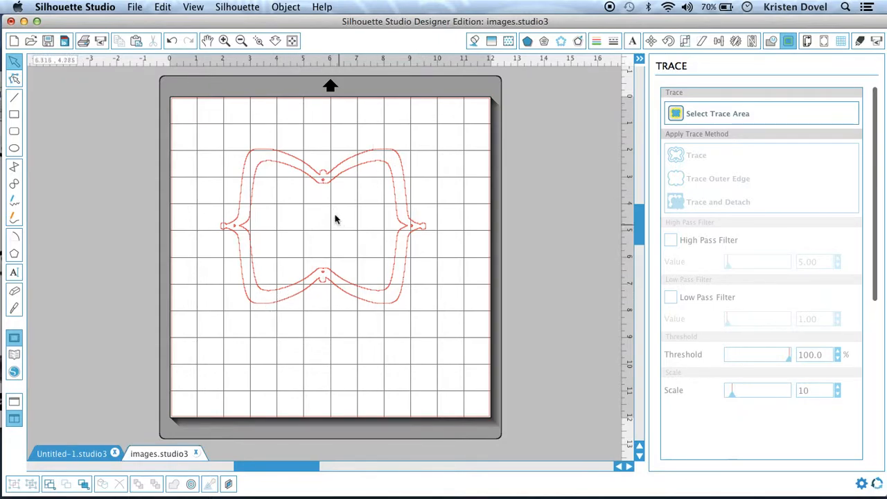
Delete the traced outline and reopen the design library.
left_click(425, 230)
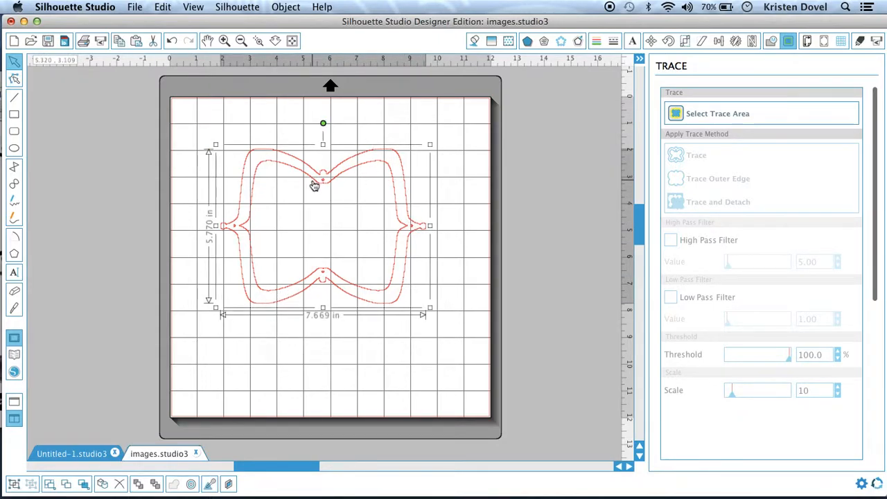
key("Delete")
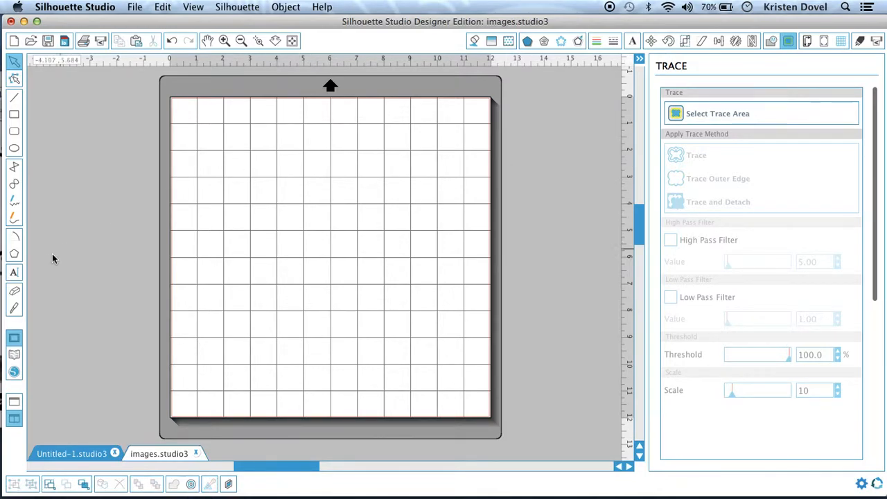
left_click(14, 355)
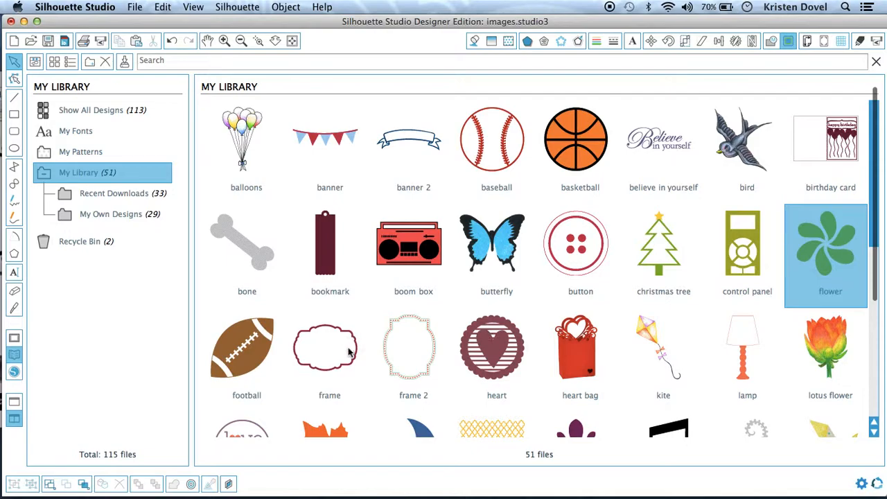
Insert the frame design from the library and resize it to about 7.26 in wide near the mat's top.
double_click(311, 336)
left_click(312, 337)
left_click(498, 291)
left_click_drag(509, 301, 595, 363)
left_click_drag(516, 229, 471, 124)
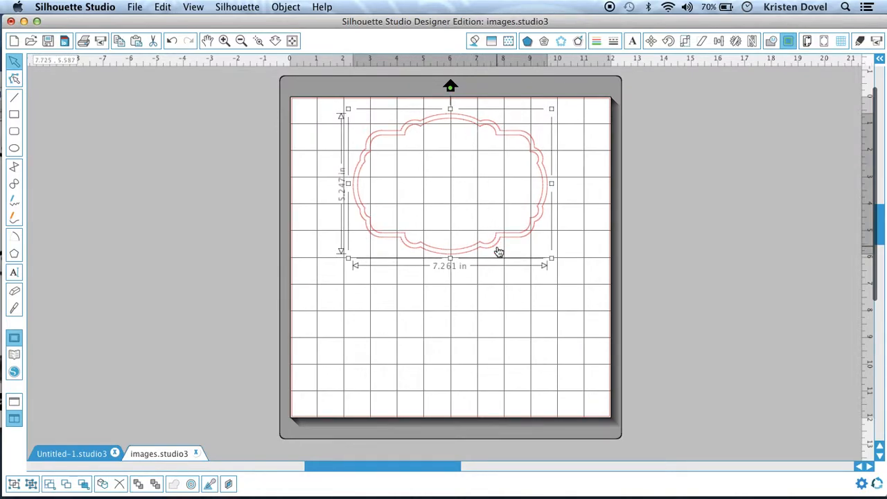
Set the frame's line colour and fill colour to black.
left_click(498, 345)
left_click(429, 256)
left_click(596, 41)
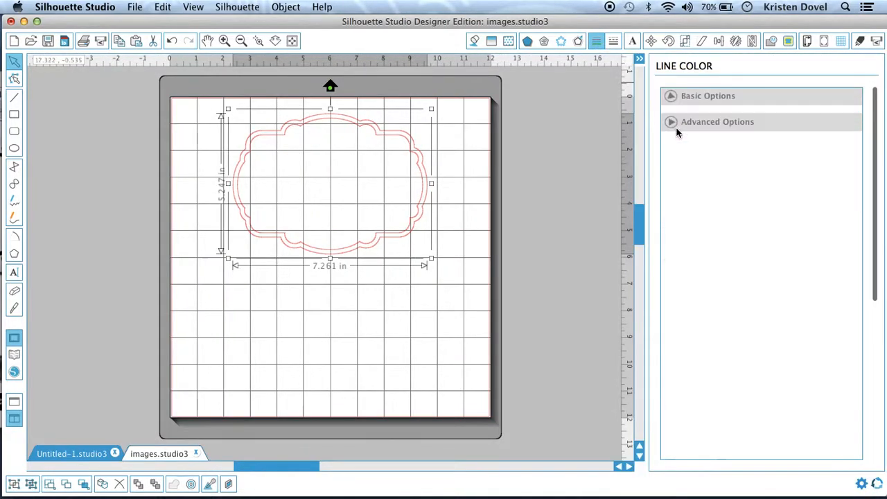
left_click(757, 129)
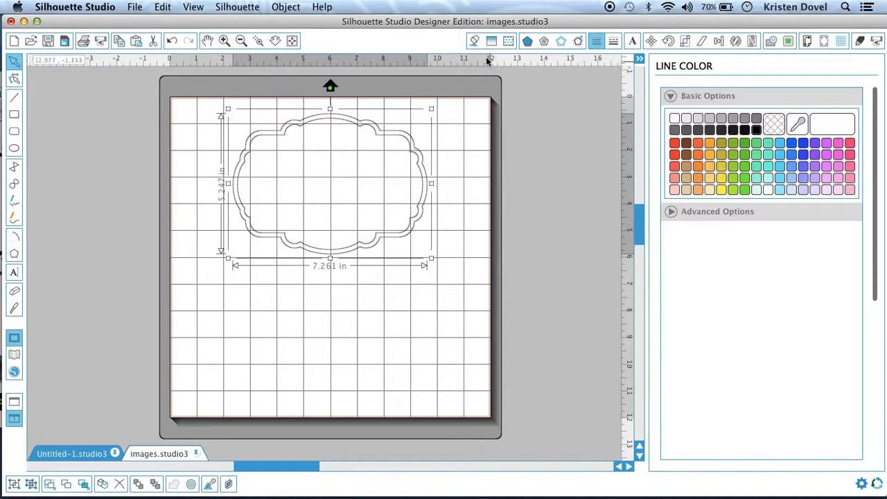
left_click(474, 41)
left_click(756, 130)
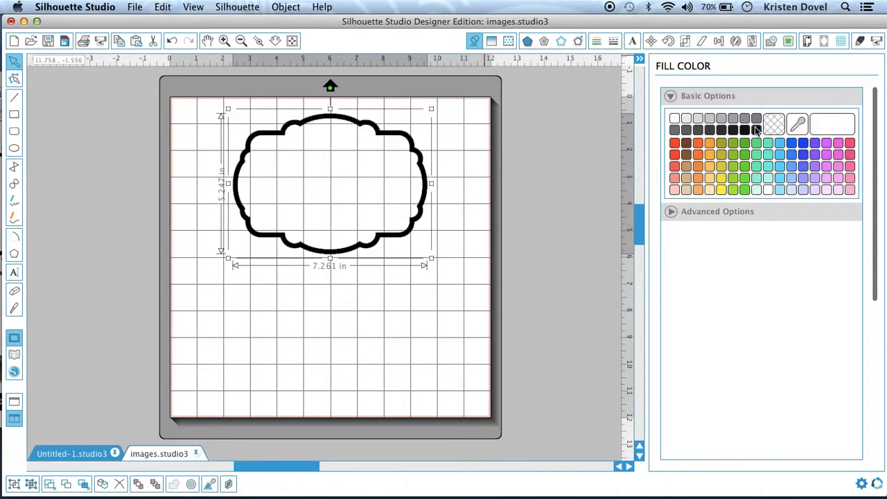
Add a text letter D inside the frame.
left_click(14, 273)
left_click(319, 182)
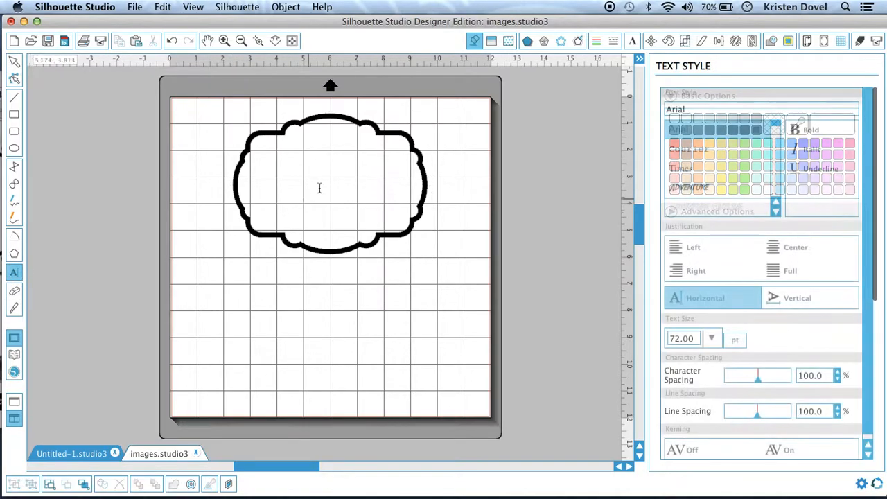
type("D")
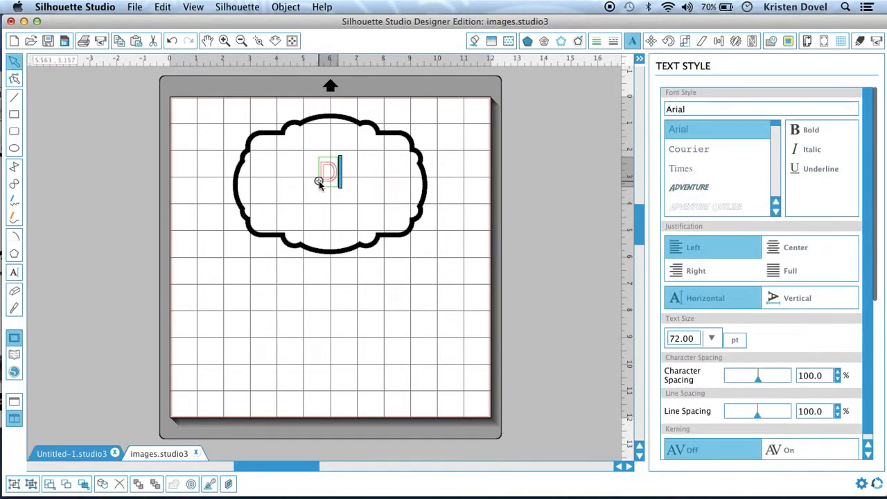
Change the D's font to Brannboll Fet and enlarge it to about 2.56 in wide, centred in the frame.
left_click(377, 199)
left_click(339, 182)
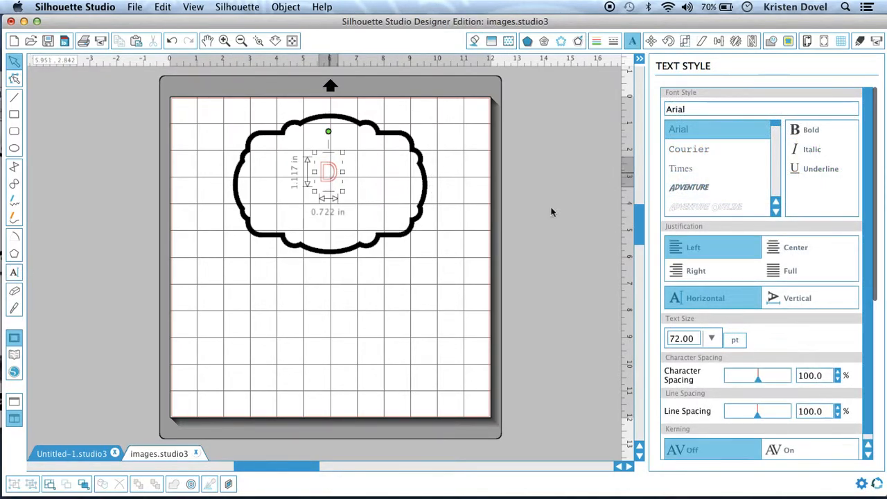
double_click(704, 104)
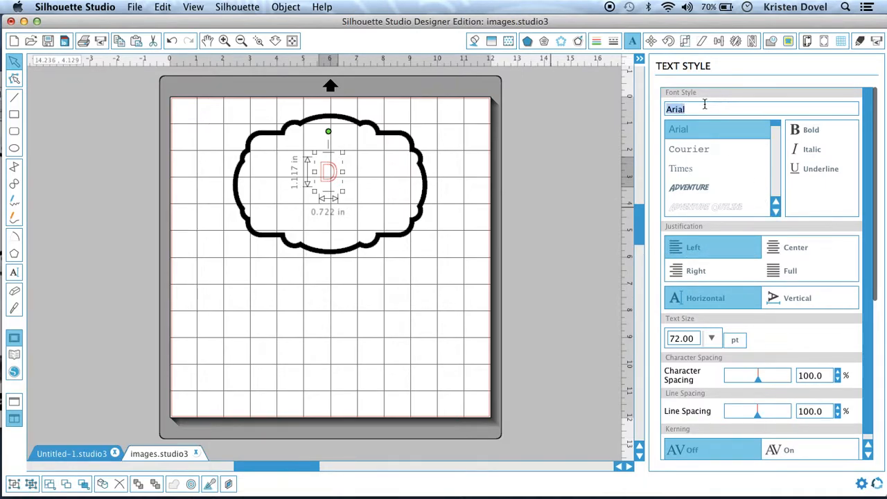
type("bangla MN")
scroll(773, 212, "down", 6)
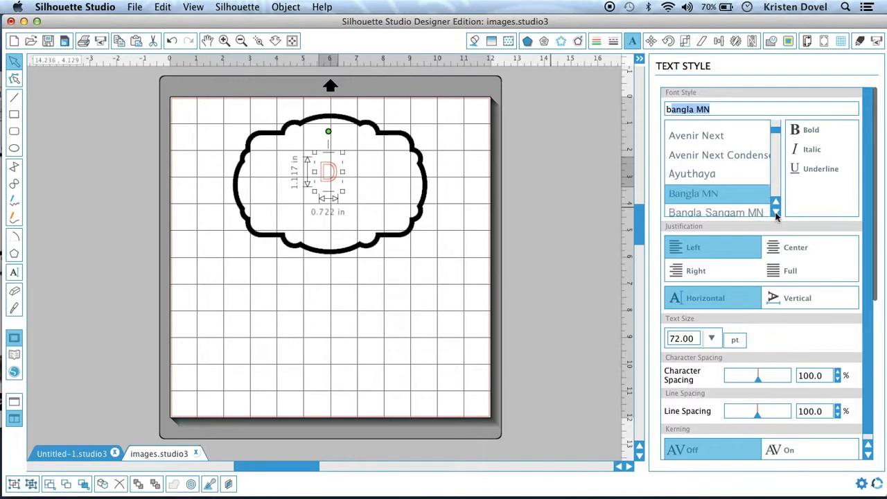
scroll(776, 216, "down", 3)
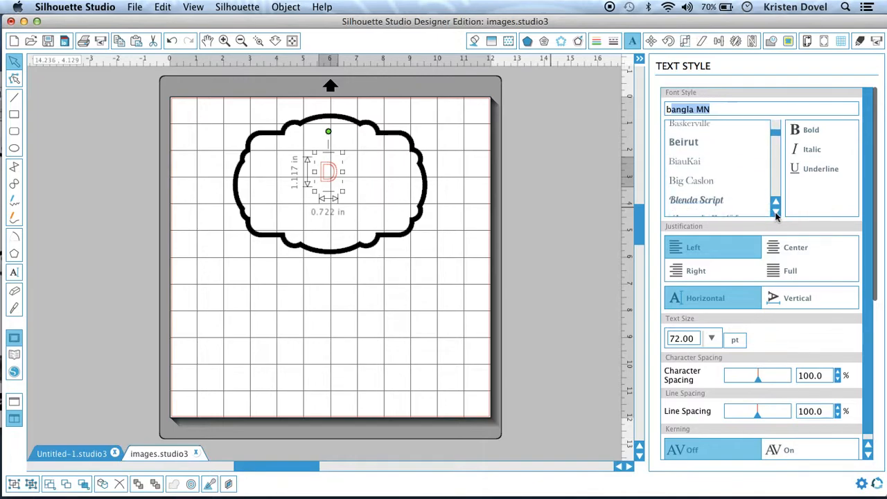
left_click(707, 199)
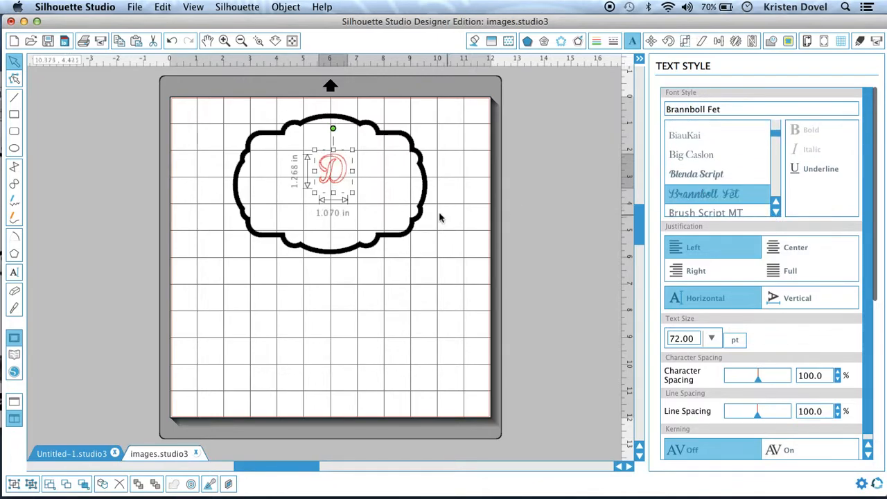
left_click_drag(353, 193, 377, 236)
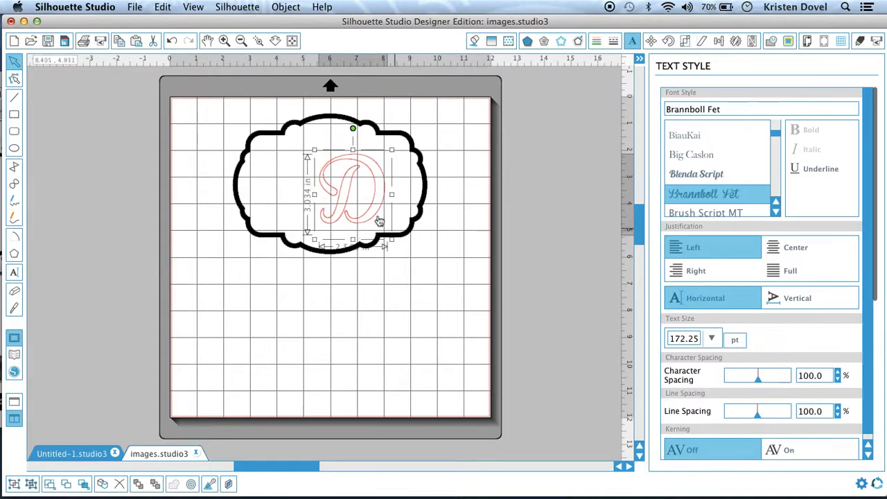
left_click_drag(325, 199, 323, 191)
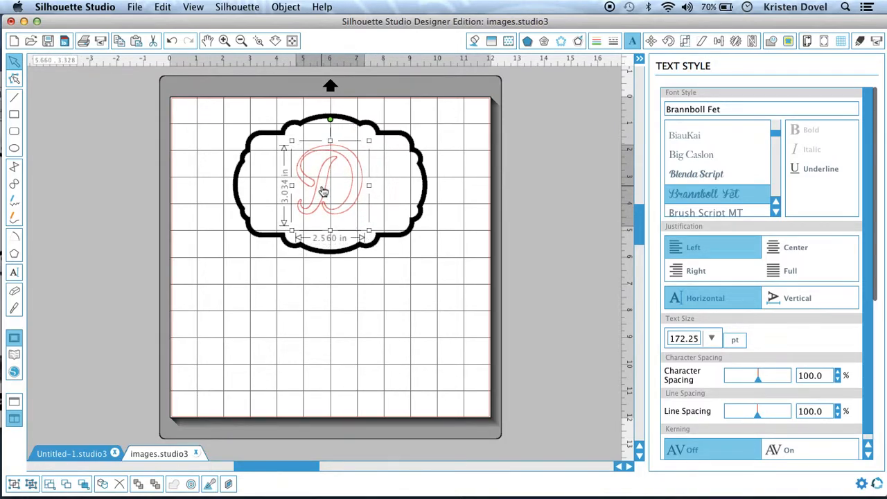
Set the D's line colour and fill colour to black.
left_click(596, 40)
left_click(756, 130)
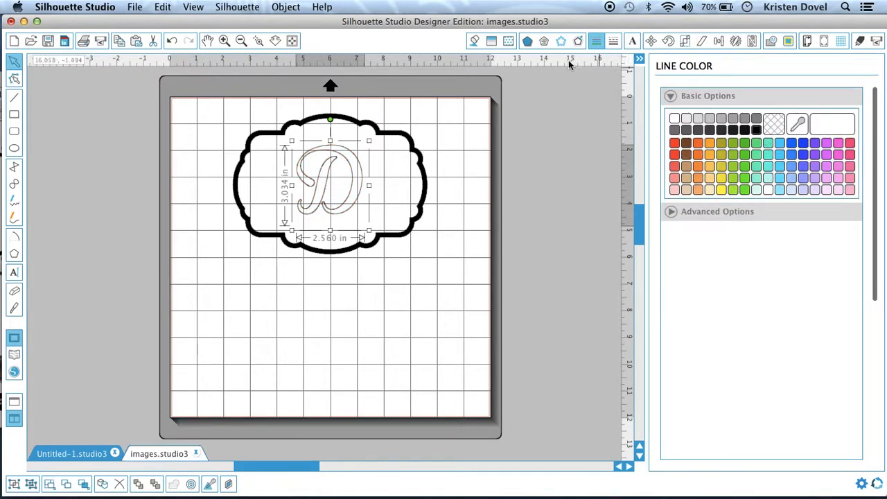
left_click(474, 41)
left_click(756, 130)
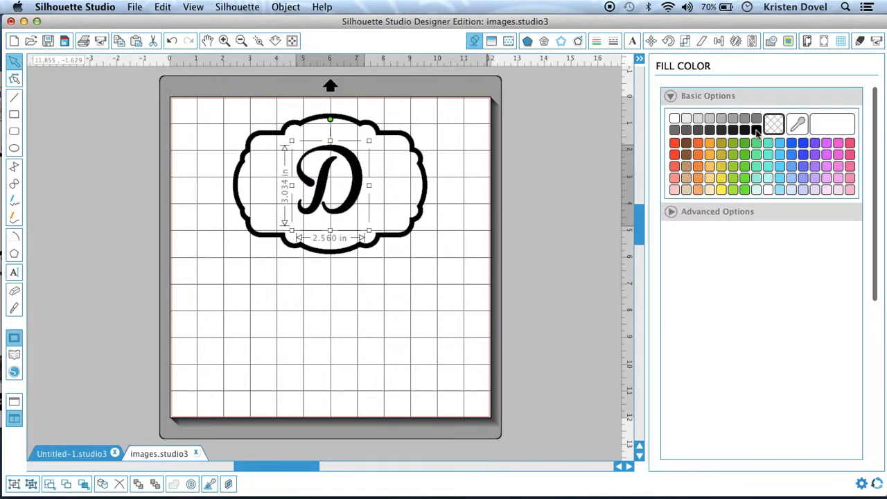
Group the frame with the D and shift the group slightly.
left_click(424, 331)
left_click_drag(230, 111, 457, 258)
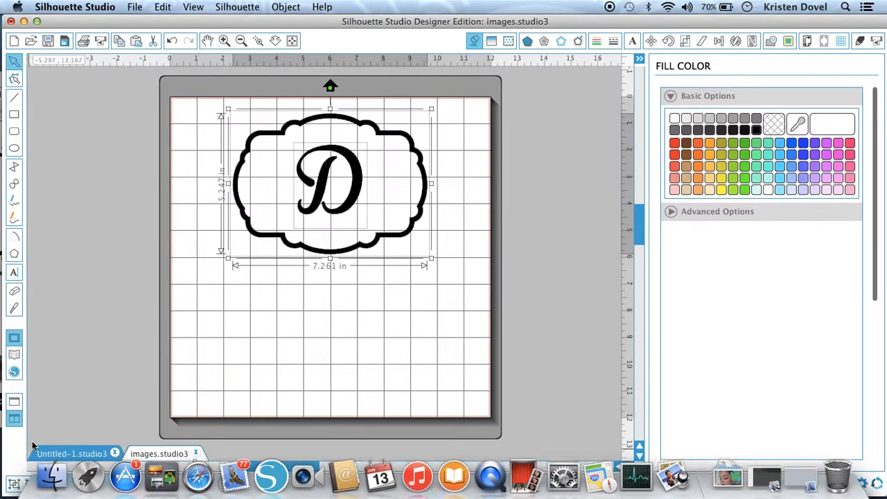
left_click(15, 484)
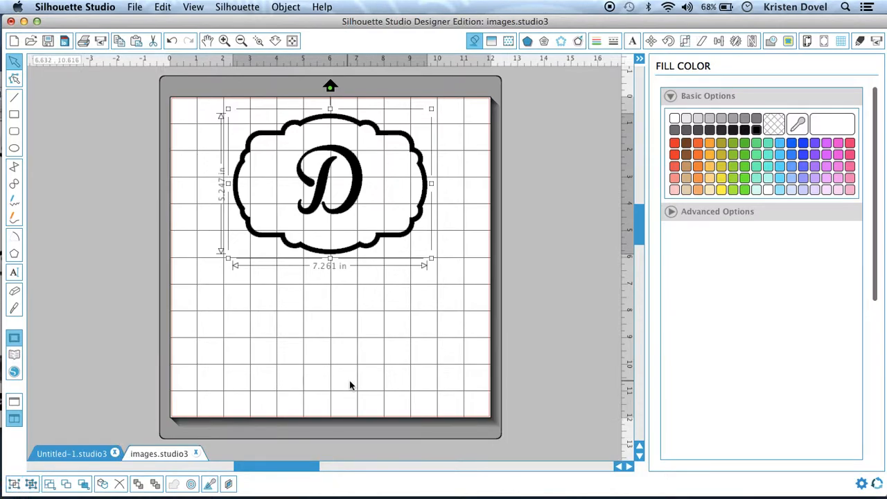
left_click(344, 280)
mouse_move(345, 172)
left_mouse_down()
mouse_move(311, 192)
mouse_move(375, 138)
mouse_move(355, 174)
left_mouse_up()
Add the text "Est. 2011" below the frame.
left_click(14, 272)
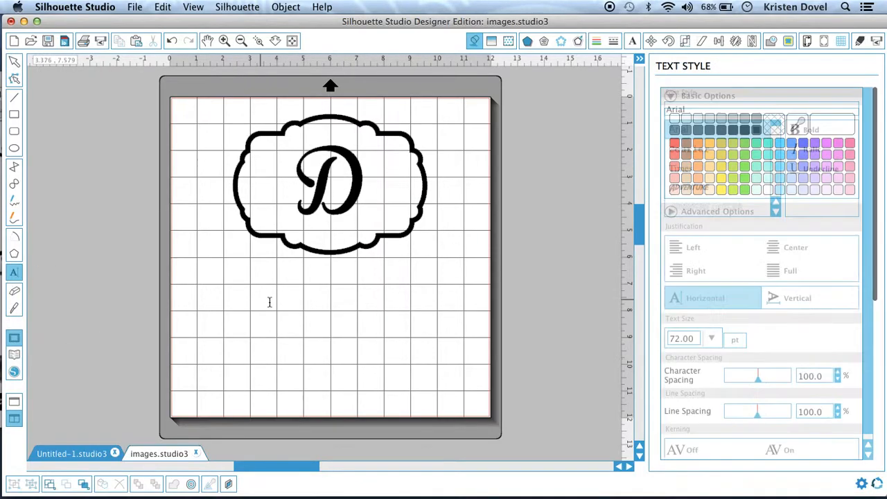
left_click(289, 303)
type("Est.")
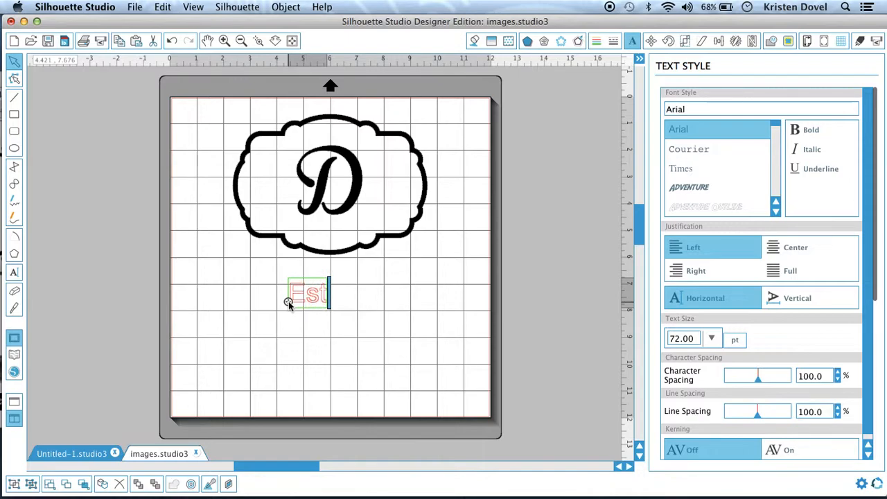
type(" @")
key("BackSpace")
type("2001")
key("BackSpace")
key("BackSpace")
type("11")
left_click(351, 323)
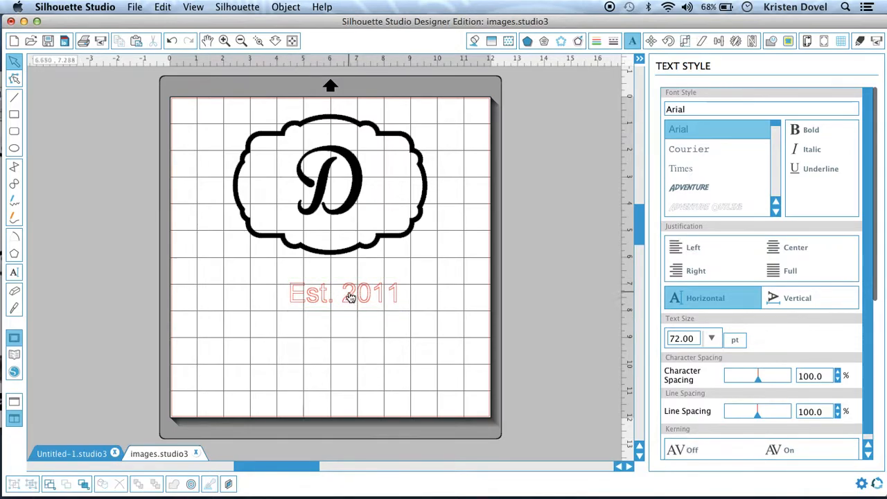
Change the text's font to Blenda Script and resize it to about 3.9 in wide just under the frame.
left_click(349, 299)
double_click(690, 109)
type("bangla MN")
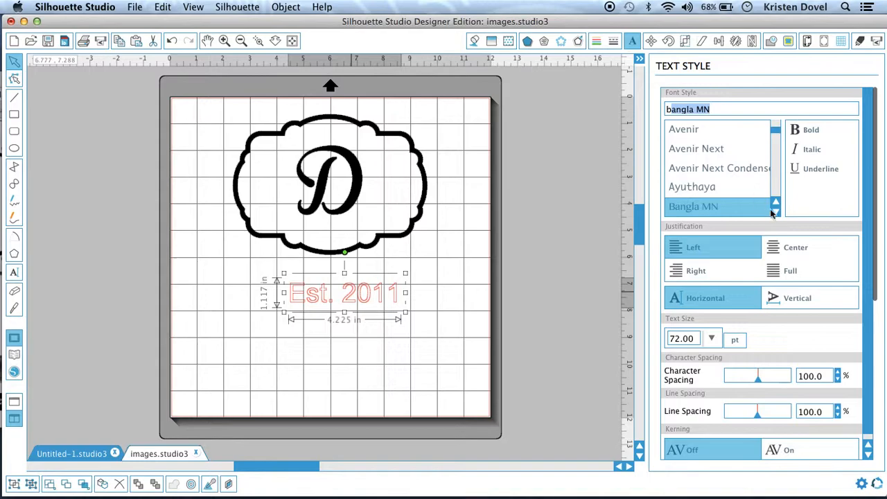
left_click_drag(778, 212, 778, 213)
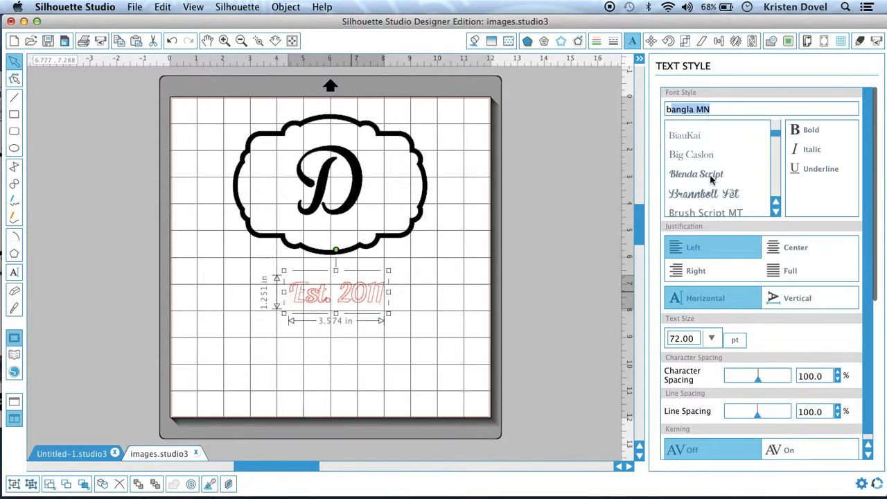
left_click(712, 179)
left_click_drag(388, 313, 354, 288)
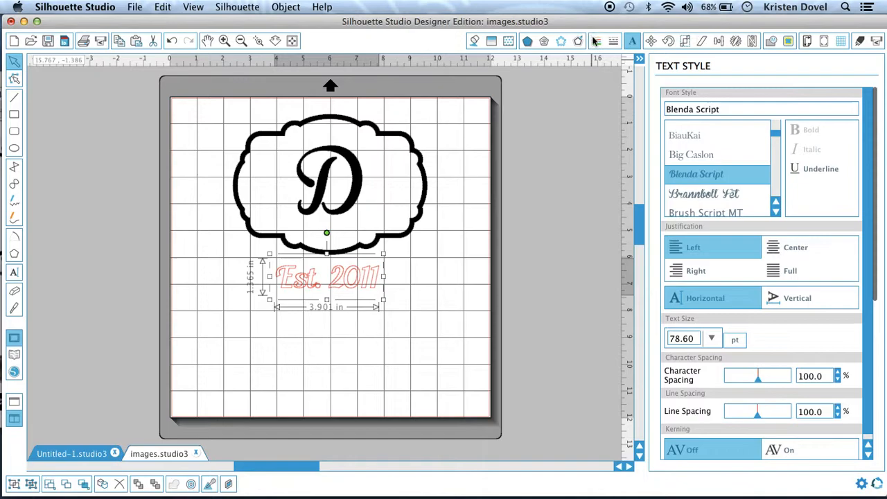
Set the text's line colour and fill colour to black.
left_click(596, 41)
left_click(756, 131)
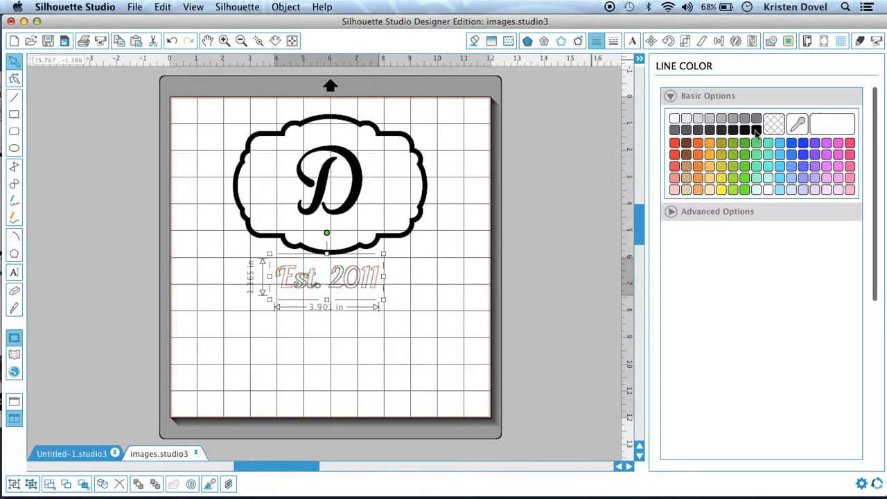
left_click(474, 41)
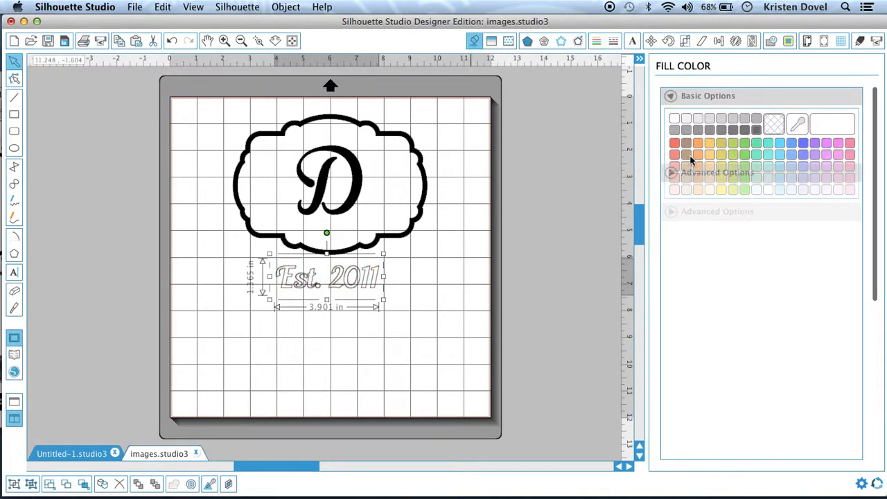
left_click(757, 129)
left_click(402, 339)
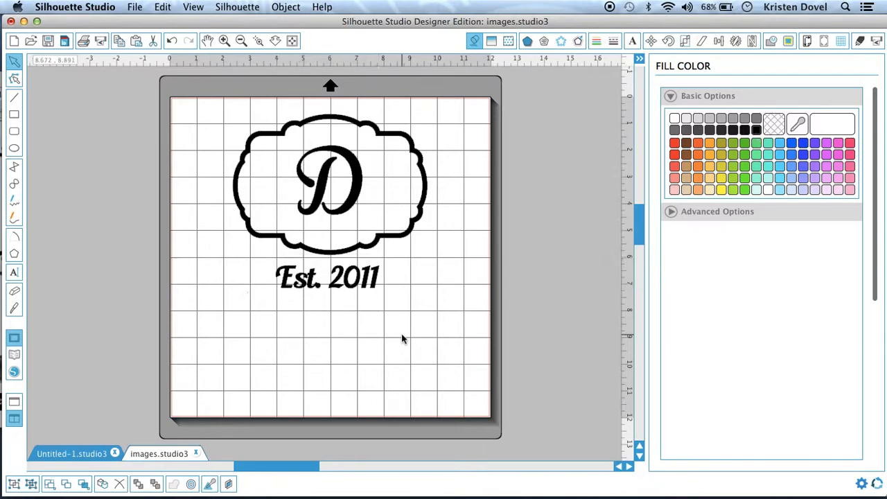
Group all the design elements together.
left_click_drag(220, 118, 399, 313)
left_click(15, 483)
left_click(448, 376)
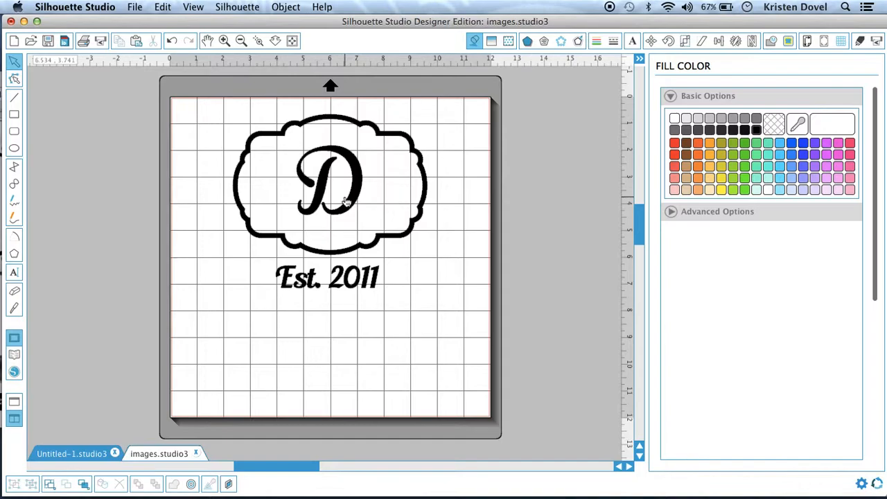
Mirror the whole design horizontally.
left_click(268, 137)
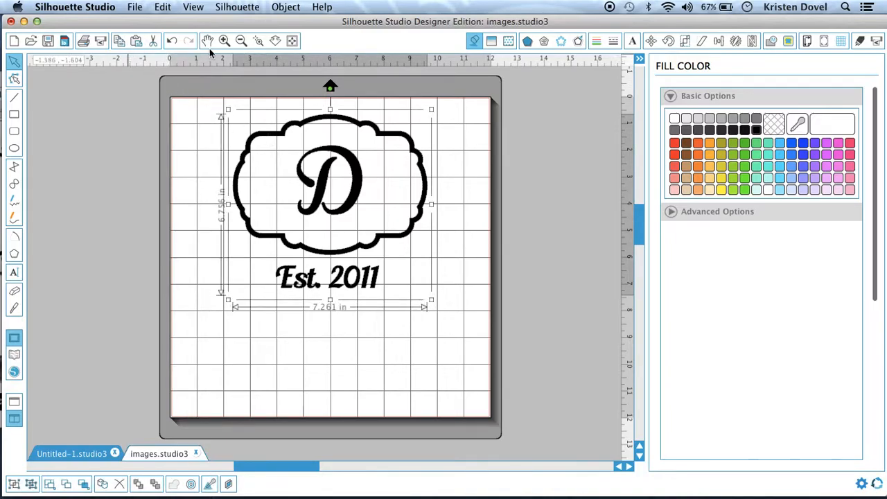
left_click(189, 6)
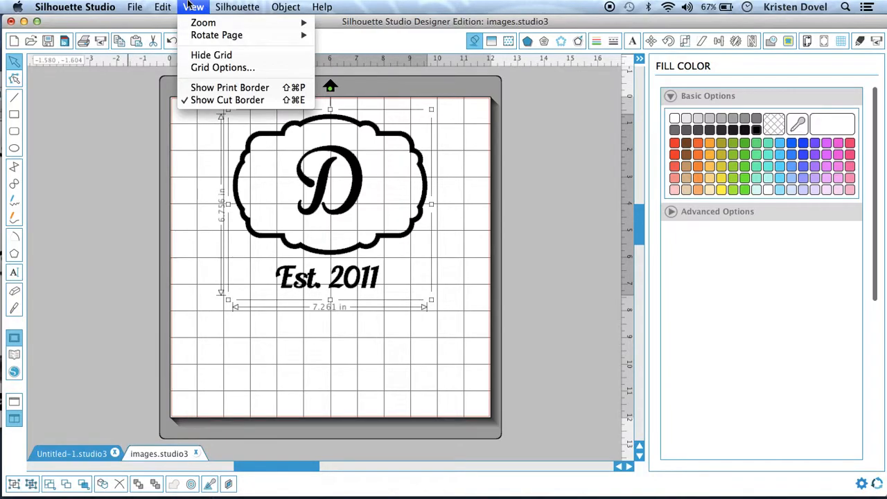
mouse_move(233, 3)
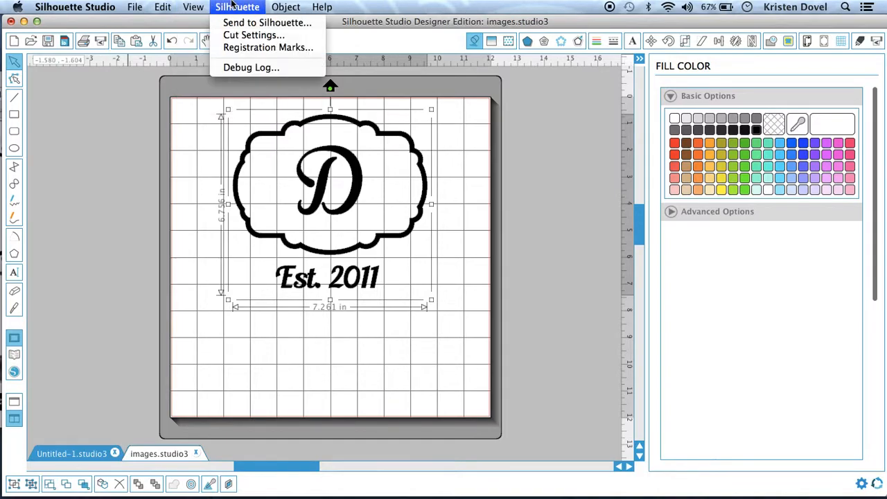
mouse_move(290, 6)
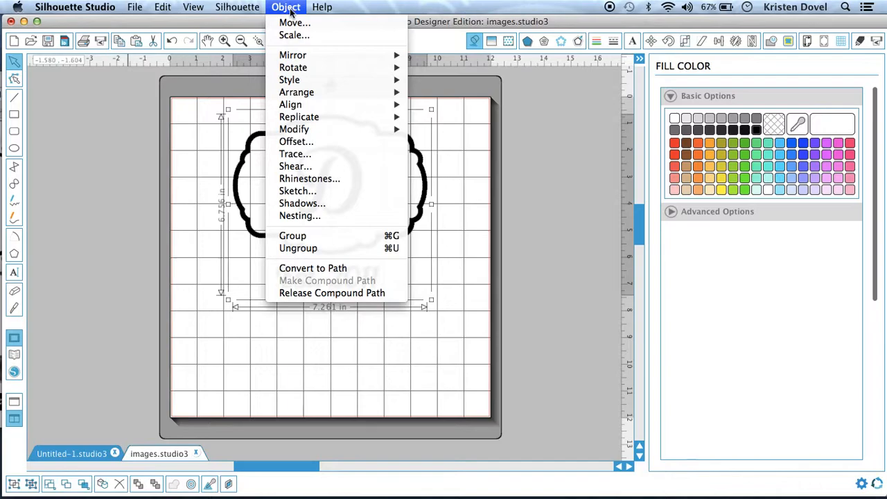
mouse_move(297, 61)
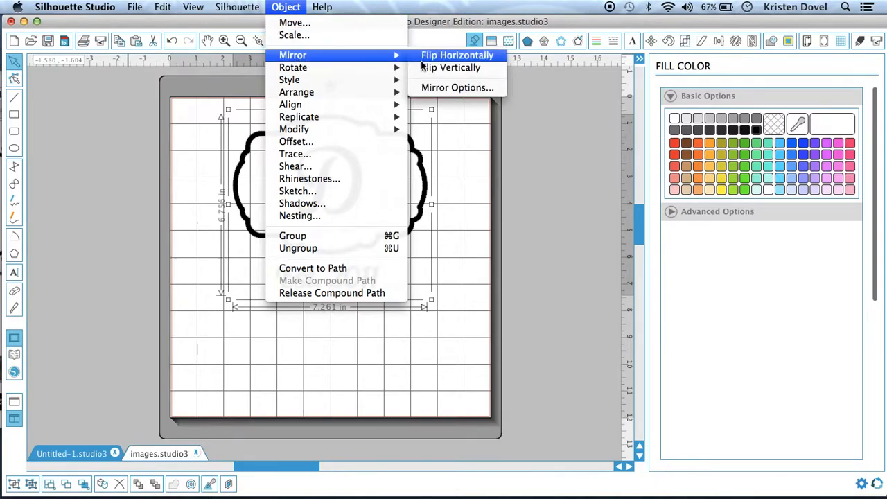
left_click(443, 57)
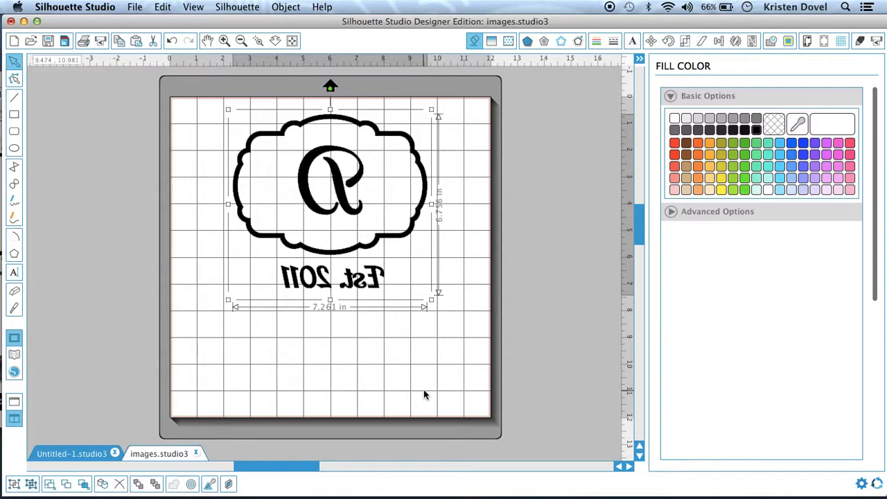
Move the mirrored design toward the mat's top-left corner and open the cut settings.
left_click_drag(340, 171, 291, 166)
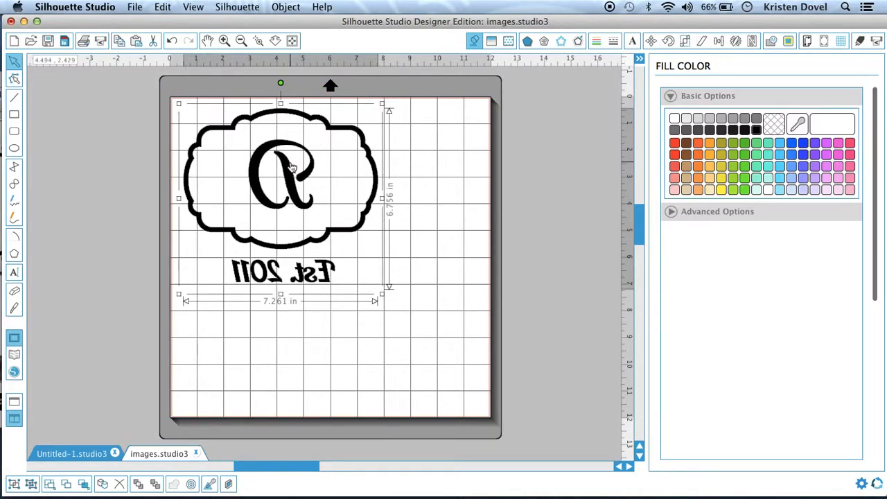
left_click(477, 283)
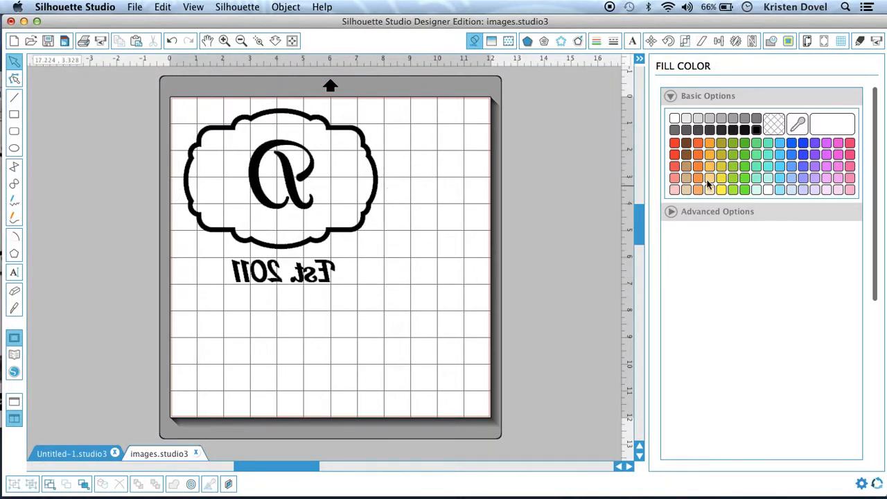
left_click(860, 42)
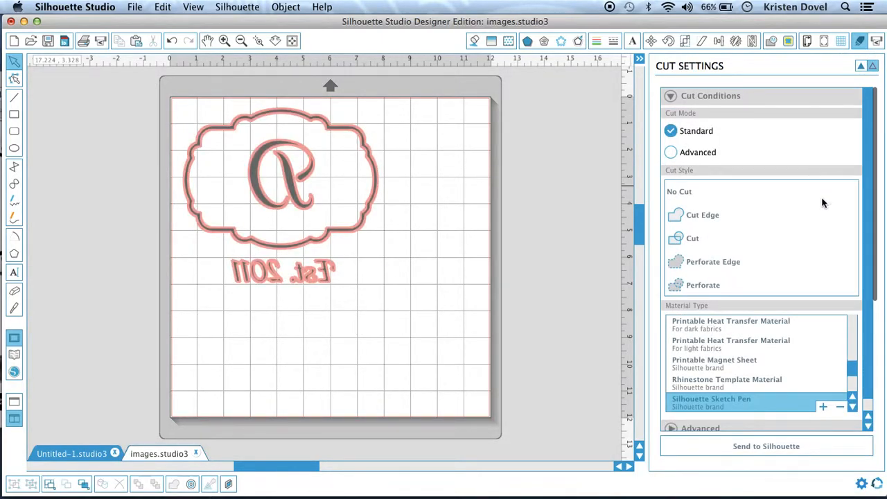
Set the cut style for the design to Cut.
left_click(691, 239)
left_click(693, 215)
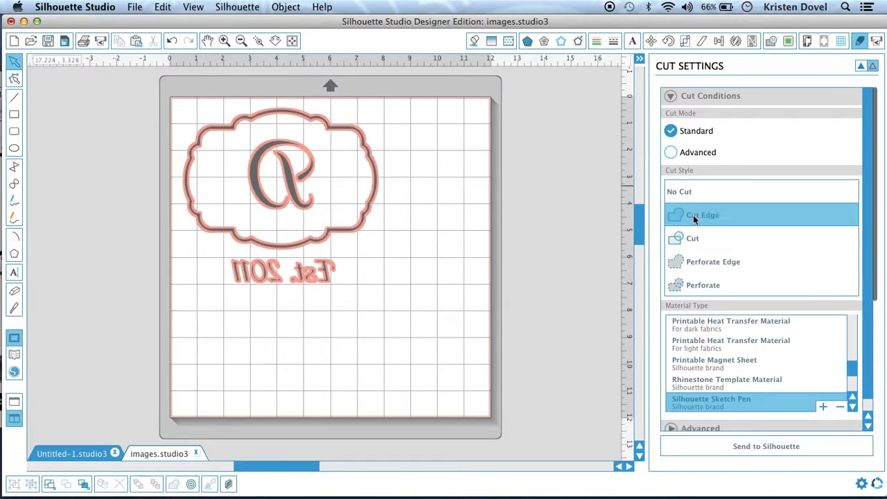
left_click(693, 239)
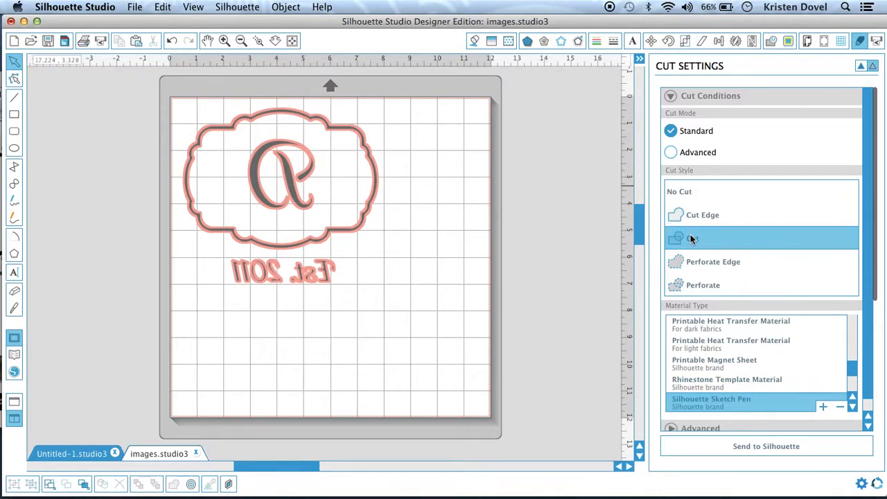
left_click(692, 217)
left_click(689, 240)
left_click(694, 216)
left_click(692, 239)
Choose Heat Transfer Material, Smooth, as the material type.
left_click_drag(871, 368, 870, 401)
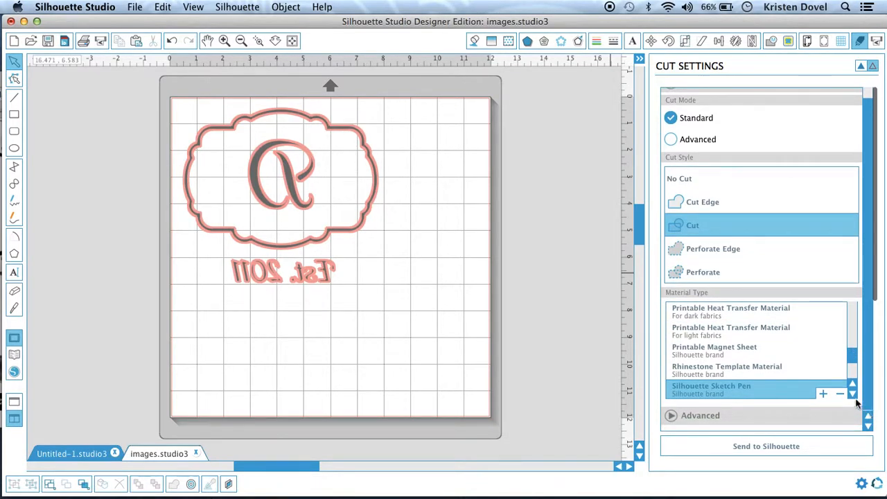
left_click(852, 400)
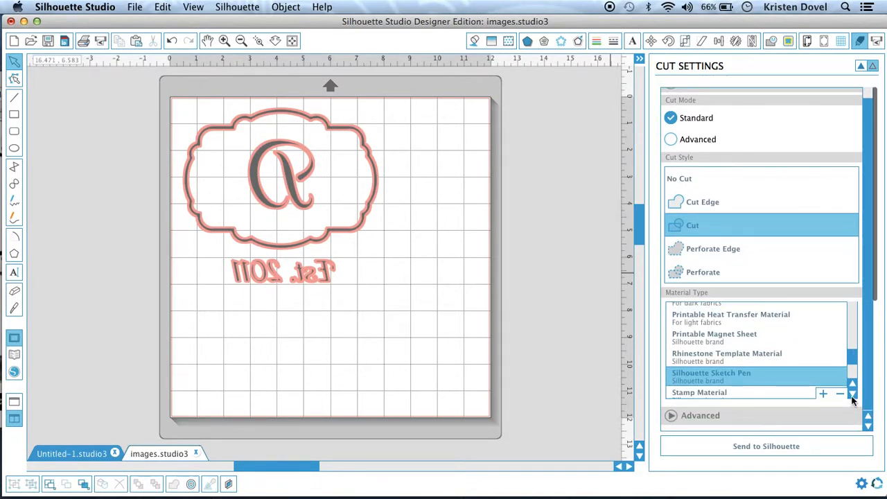
left_click_drag(853, 363, 849, 342)
left_click(853, 394)
left_click(853, 394)
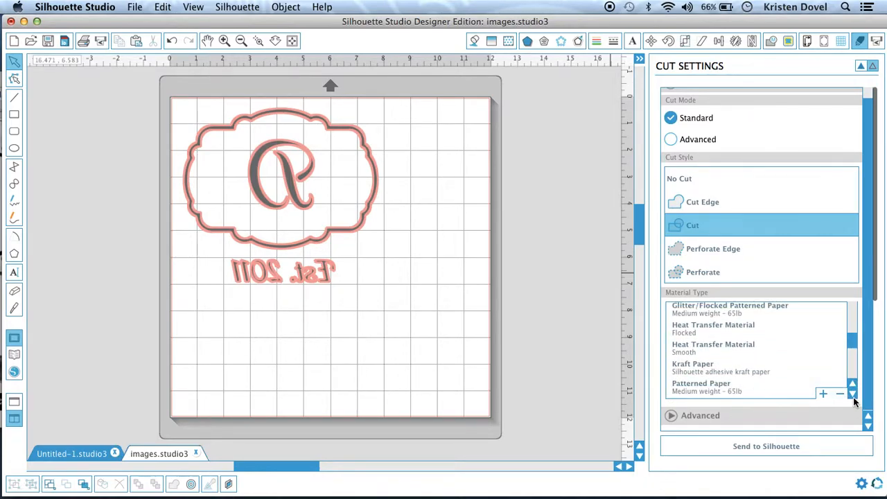
left_click(736, 348)
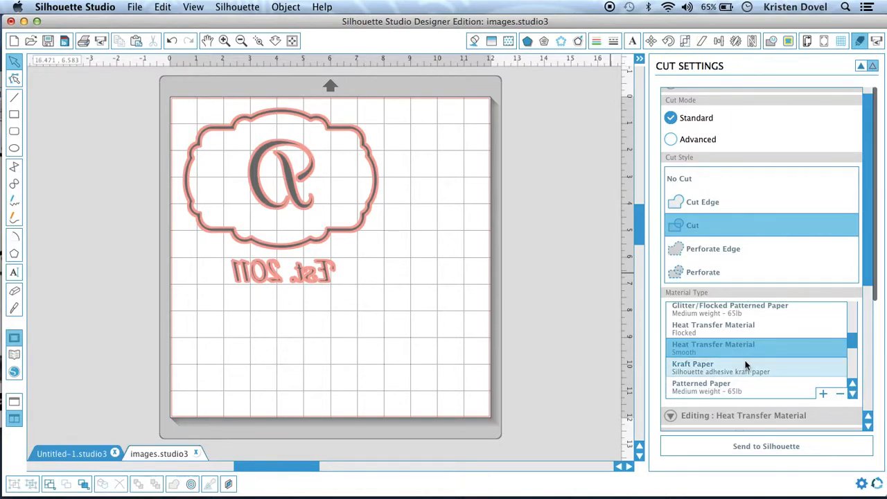
Send the design to the Silhouette cutter.
left_click(868, 425)
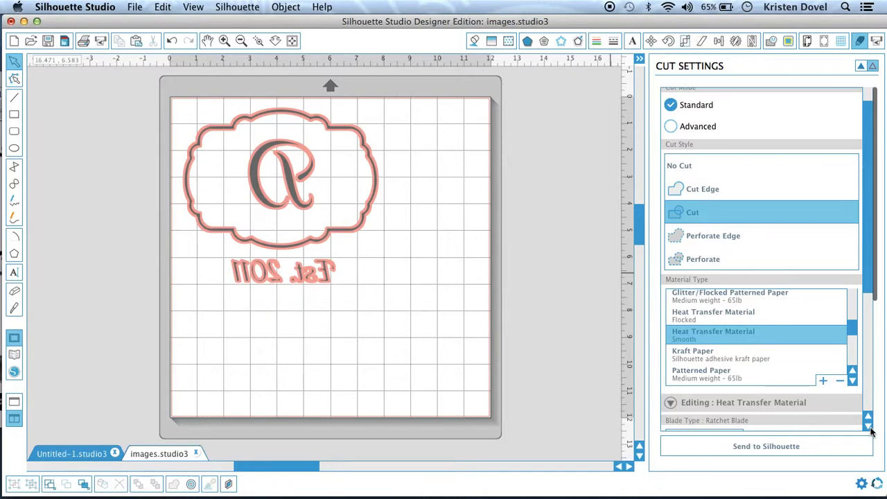
left_click(870, 428)
left_click(870, 427)
left_click(870, 428)
left_click(870, 428)
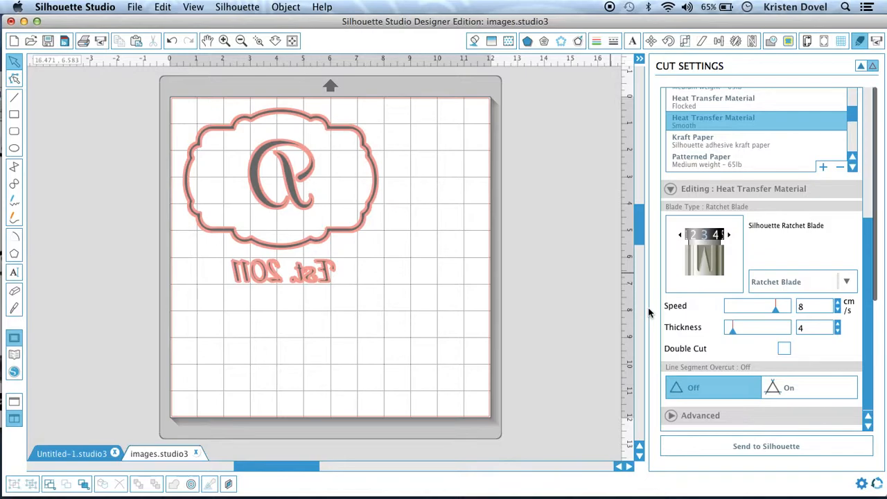
left_click(742, 448)
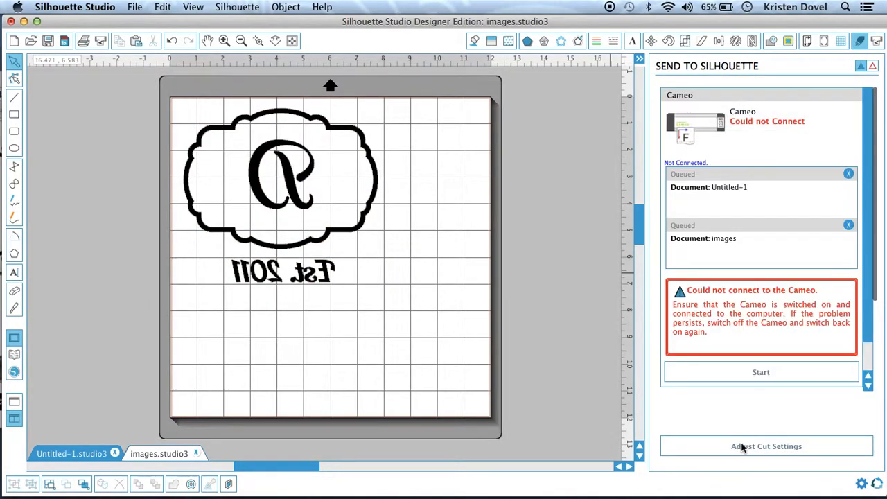